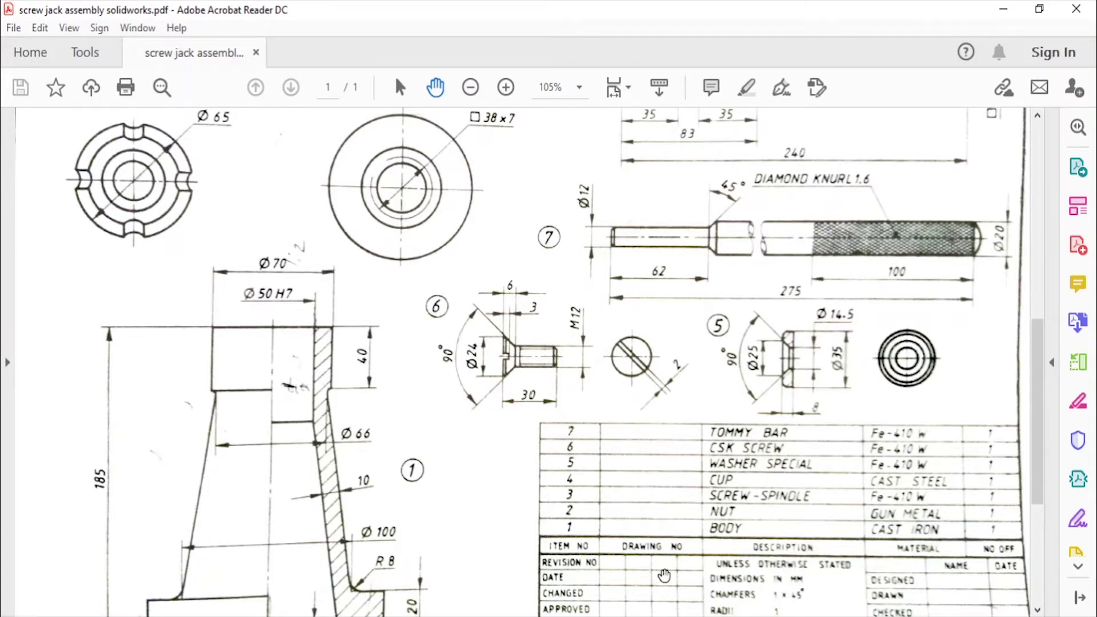
Switch to CATIA and create a new part named Washer-Special.
{"action": "key", "text": "alt+Tab"}
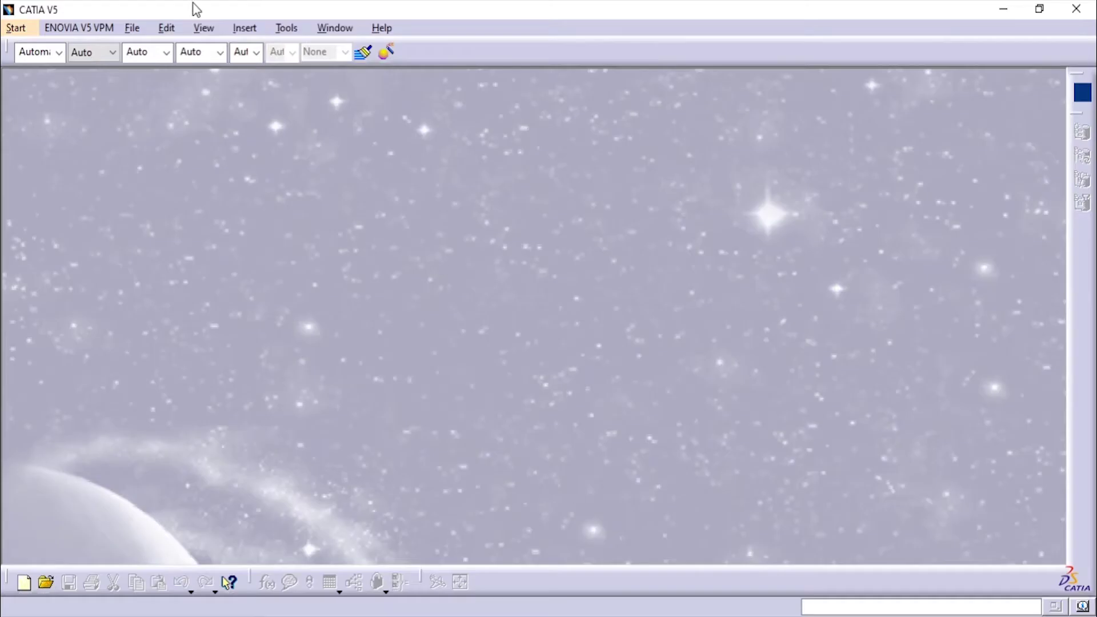
{"action": "left_click", "coordinate": [16, 28]}
{"action": "mouse_move", "coordinate": [85, 68]}
{"action": "left_click", "coordinate": [320, 67]}
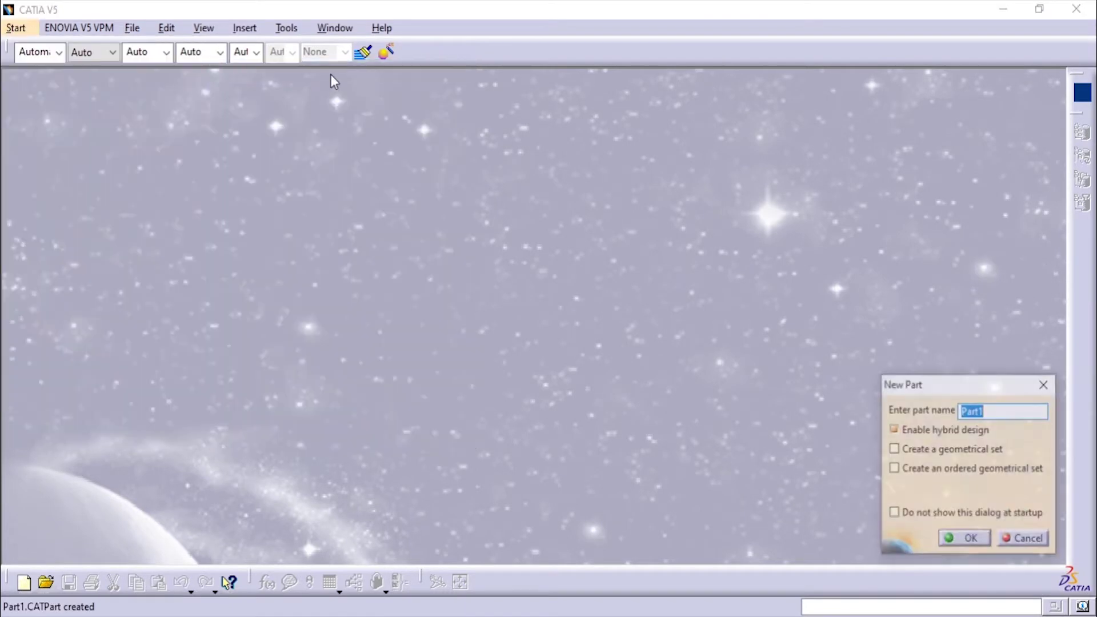
{"action": "type", "text": "Washer-Special"}
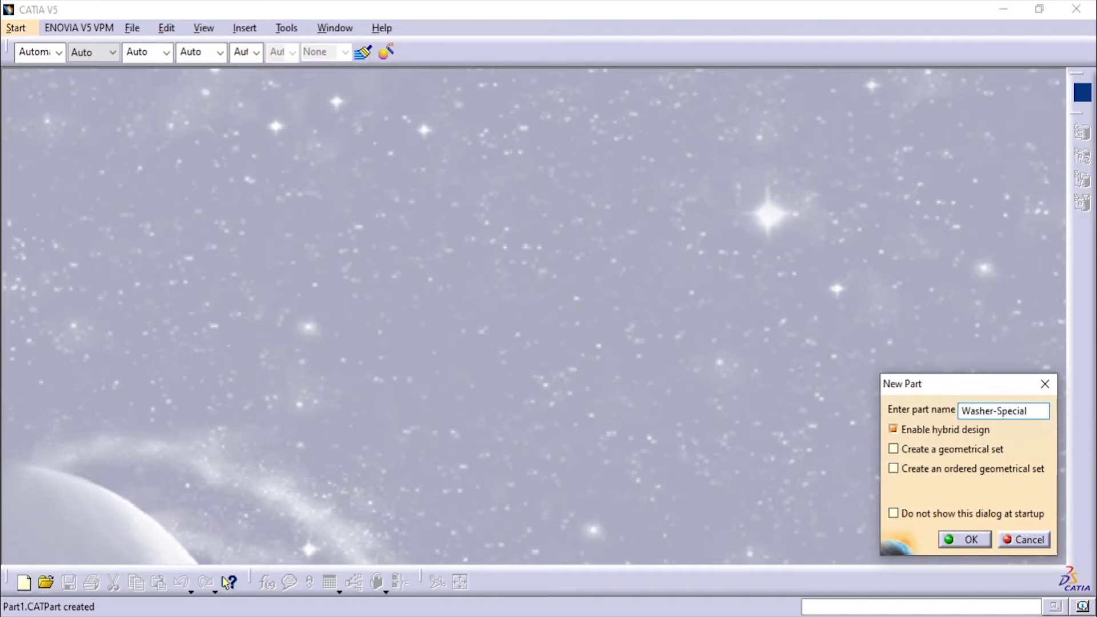
{"action": "key", "text": "Return"}
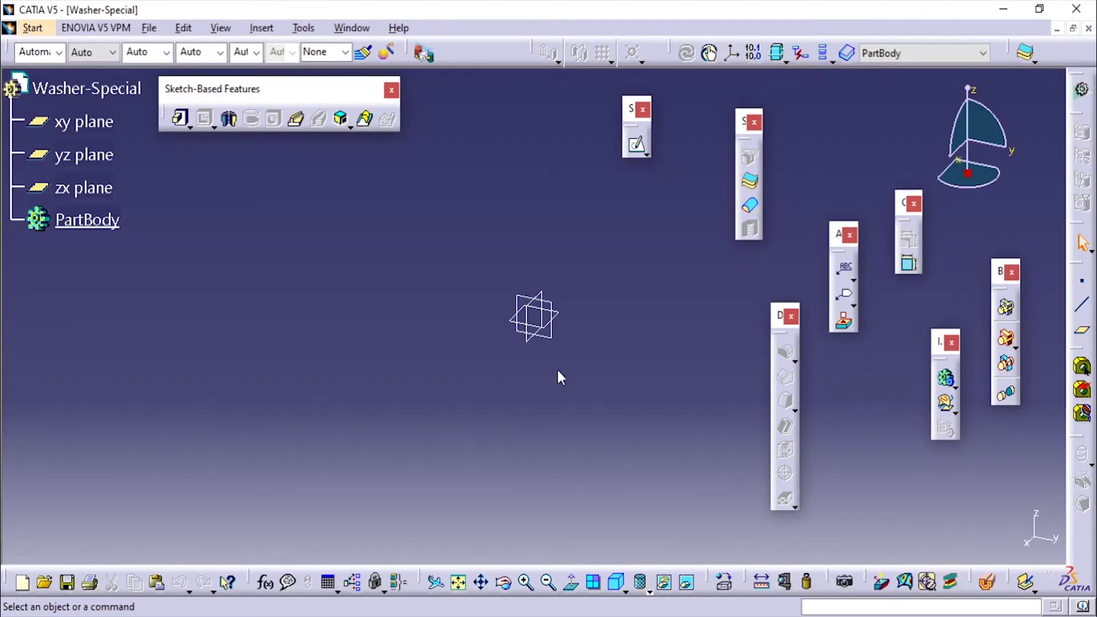
Start a new sketch on the yz plane.
{"action": "left_click", "coordinate": [558, 314]}
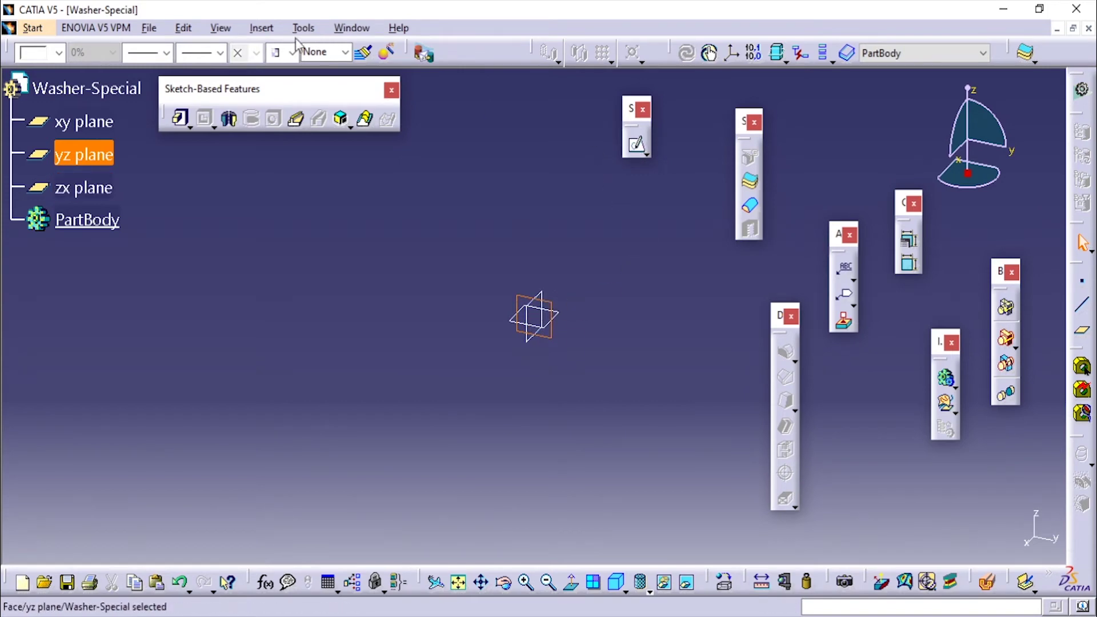
{"action": "left_click", "coordinate": [261, 28]}
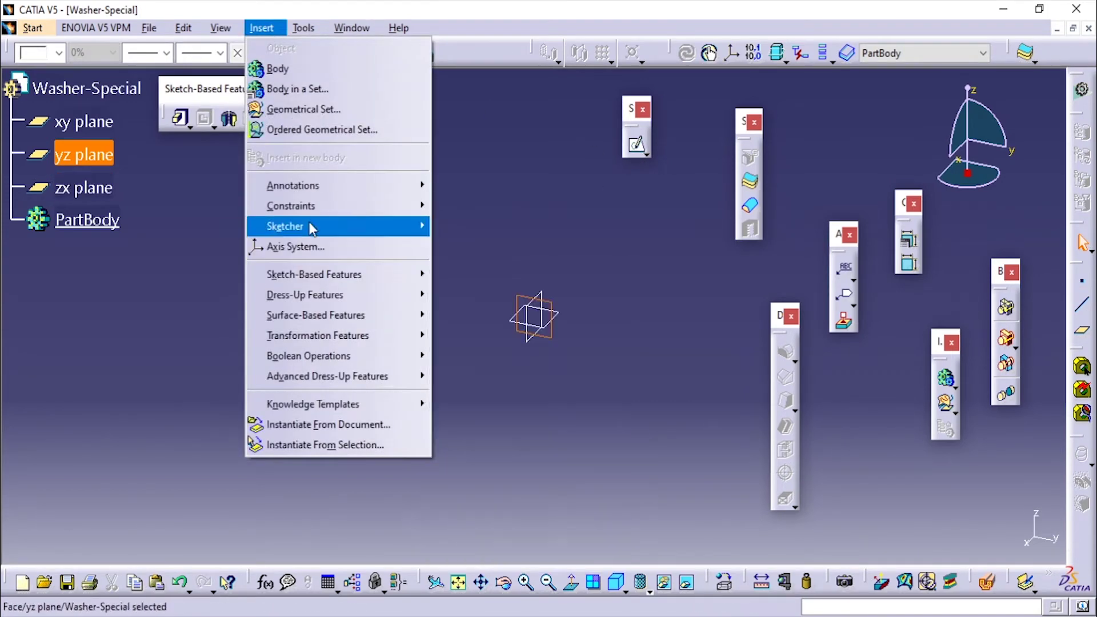
{"action": "mouse_move", "coordinate": [310, 224]}
{"action": "left_click", "coordinate": [505, 224]}
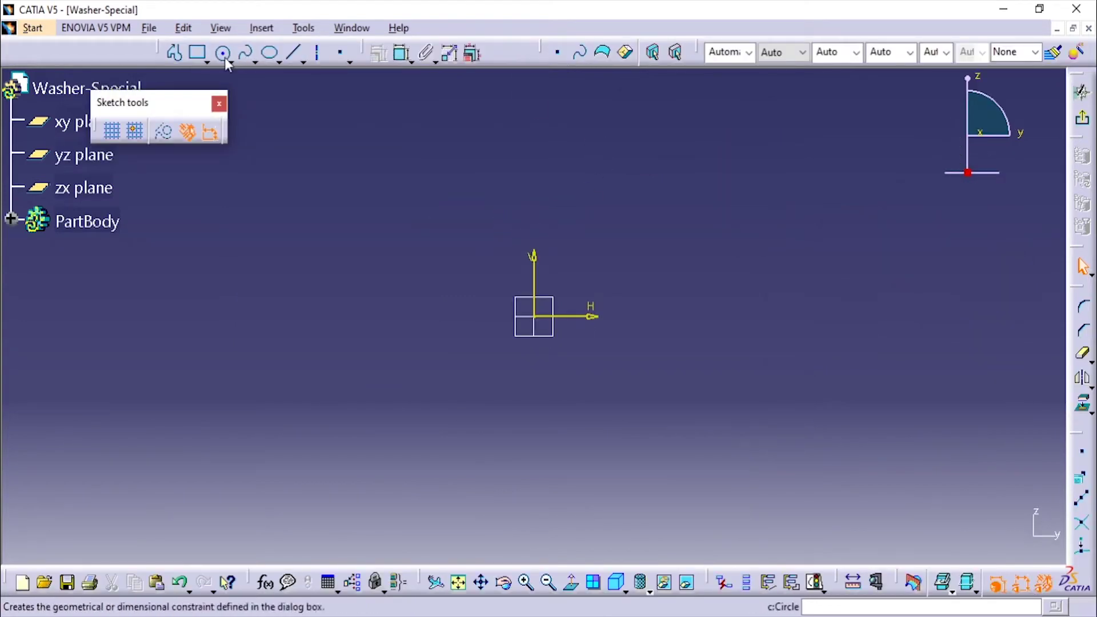
Draw a vertical line about 5.3 mm long upward from H 14.5/2 mm, V 0 mm, checking the washer drawing in the PDF.
{"action": "left_click", "coordinate": [296, 54]}
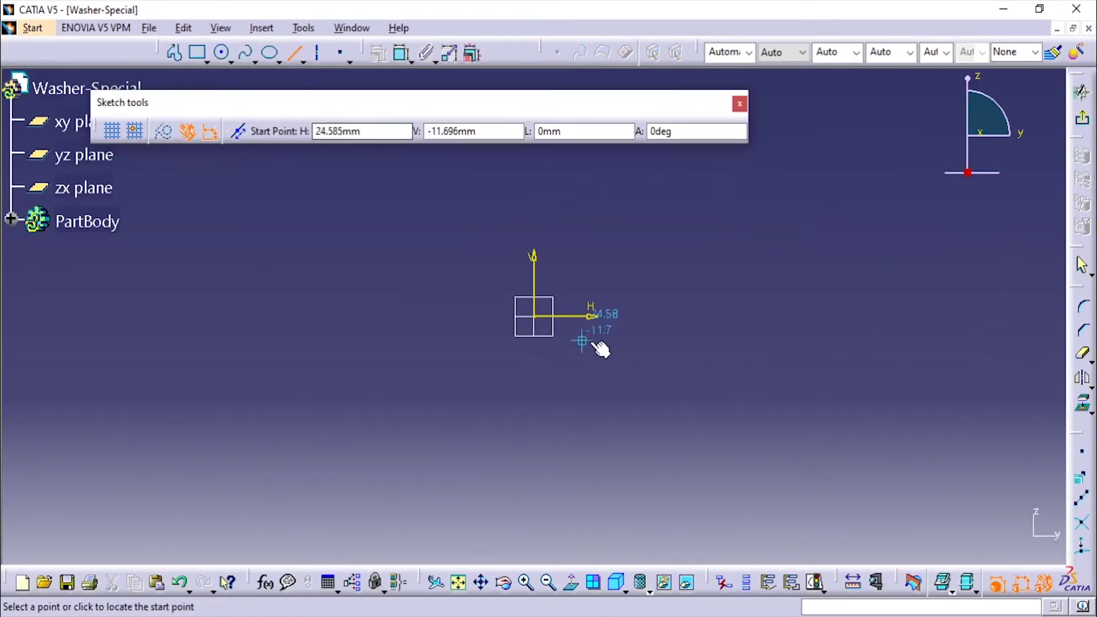
{"action": "key", "text": "alt+Tab"}
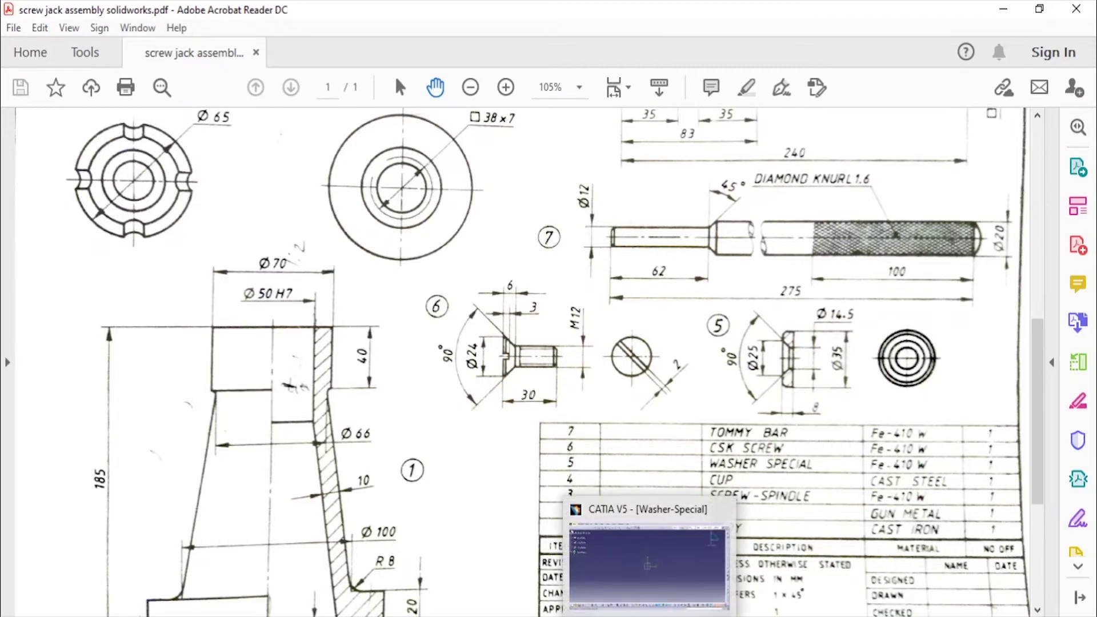
{"action": "mouse_move", "coordinate": [649, 616]}
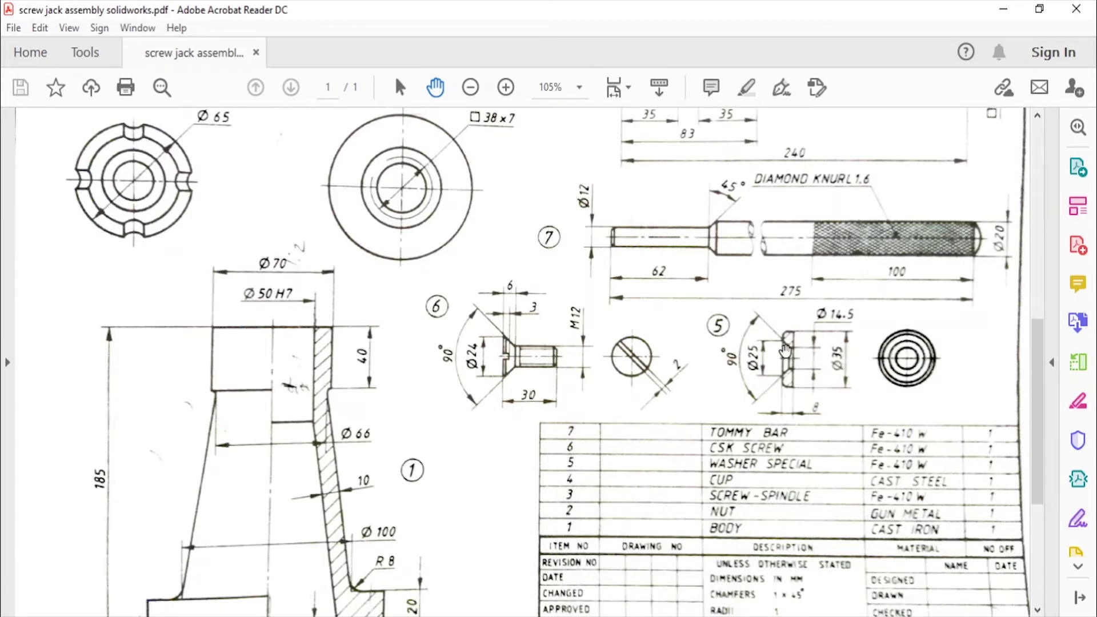
{"action": "key", "text": "alt+Tab"}
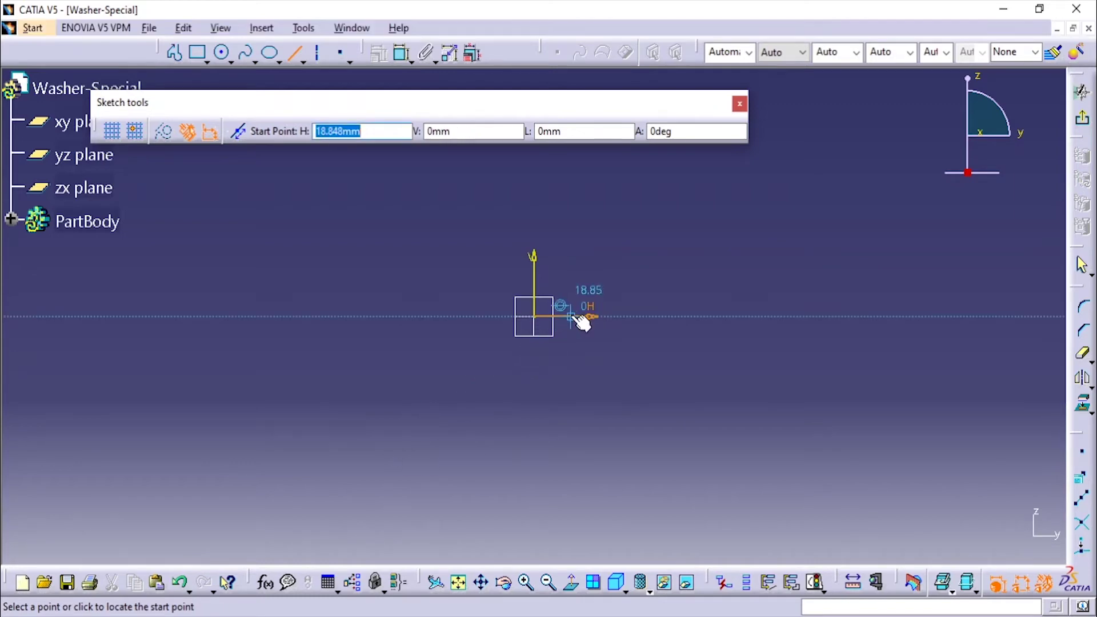
{"action": "type", "text": "24"}
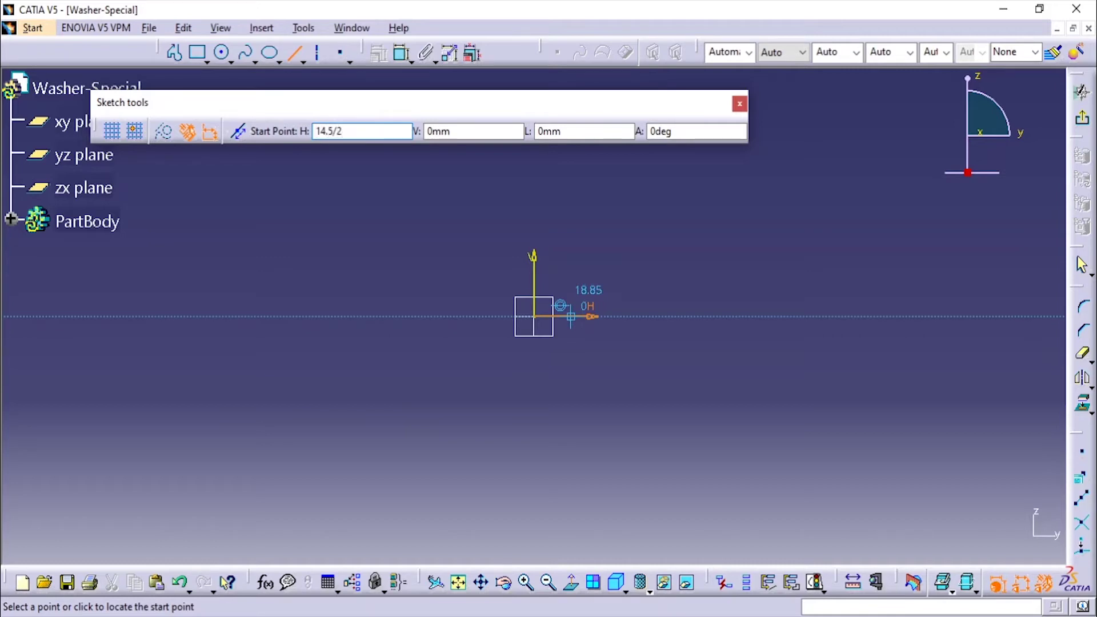
{"action": "key", "text": "Tab"}
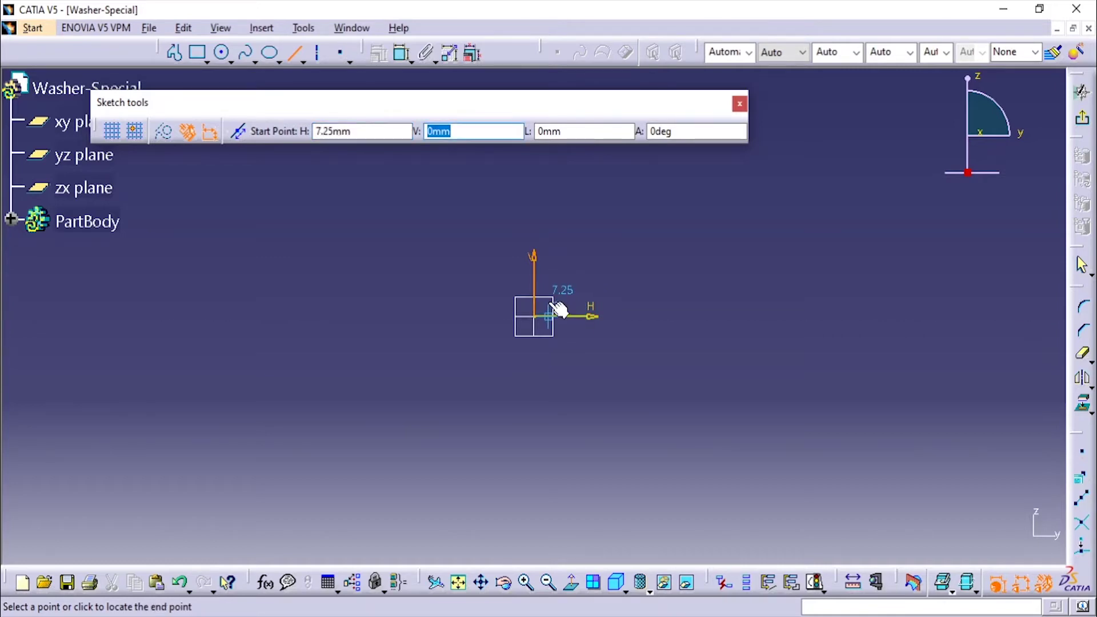
{"action": "key", "text": "Return"}
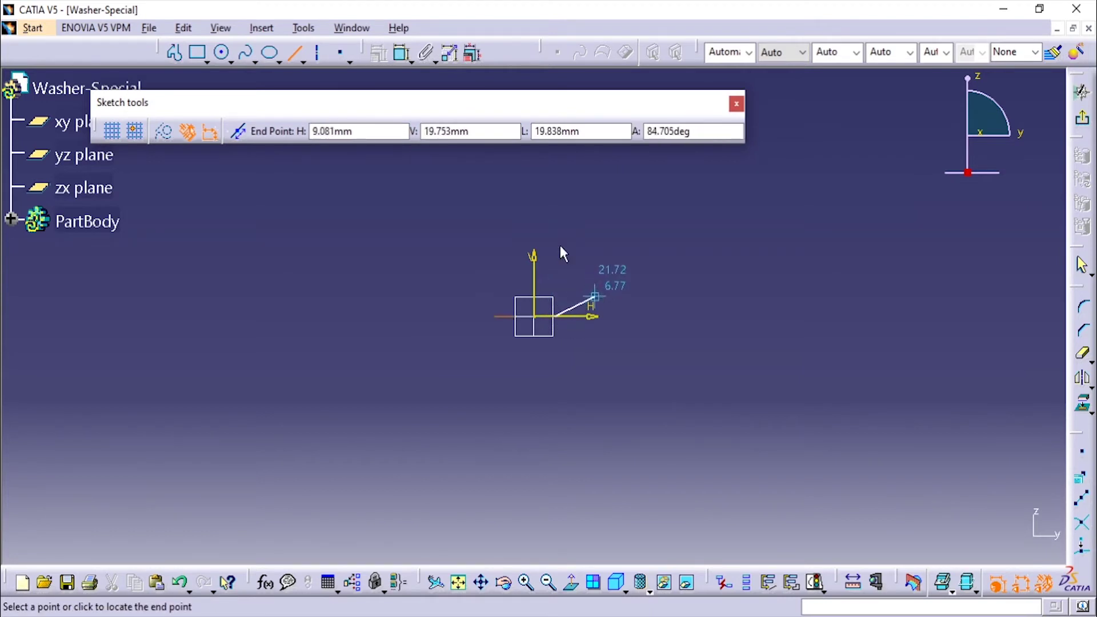
{"action": "left_click", "coordinate": [625, 608]}
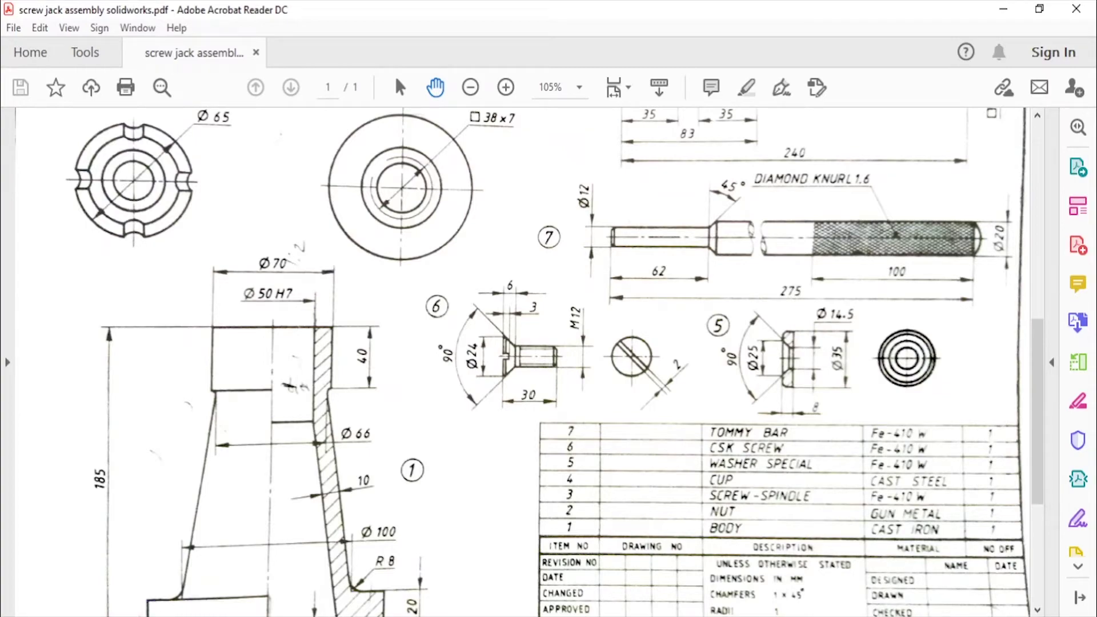
{"action": "key", "text": "alt+Tab"}
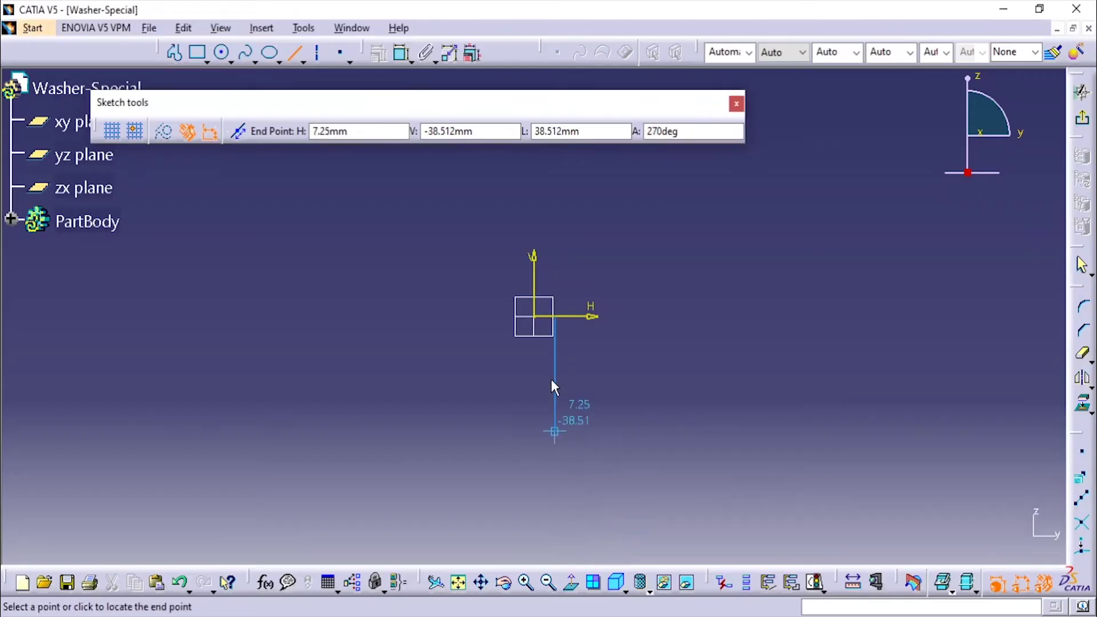
{"action": "left_click", "coordinate": [563, 309]}
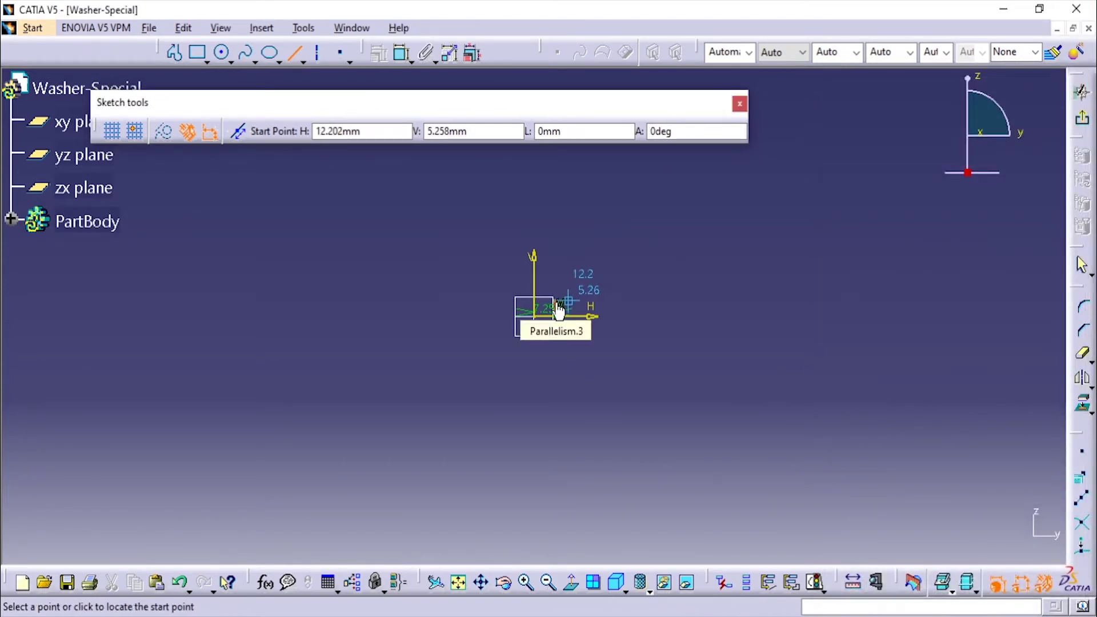
Close the profile with a slanted line to about H 15.3, V 15.8 mm, a horizontal line to about H 35.8 mm, a vertical and a base line.
{"action": "left_click", "coordinate": [554, 300]}
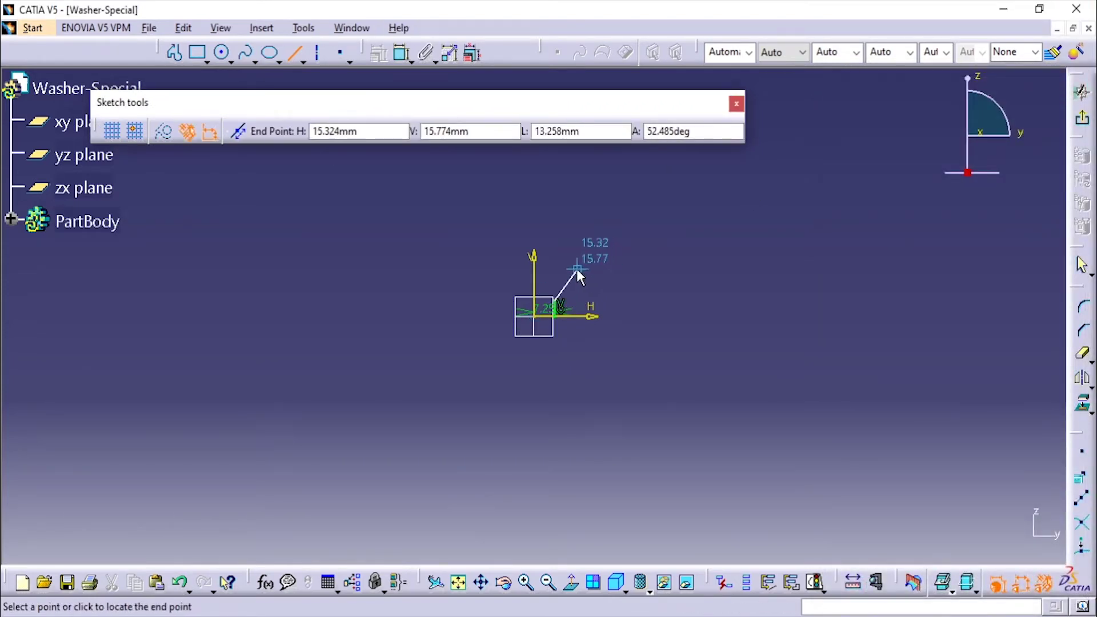
{"action": "left_click", "coordinate": [578, 270]}
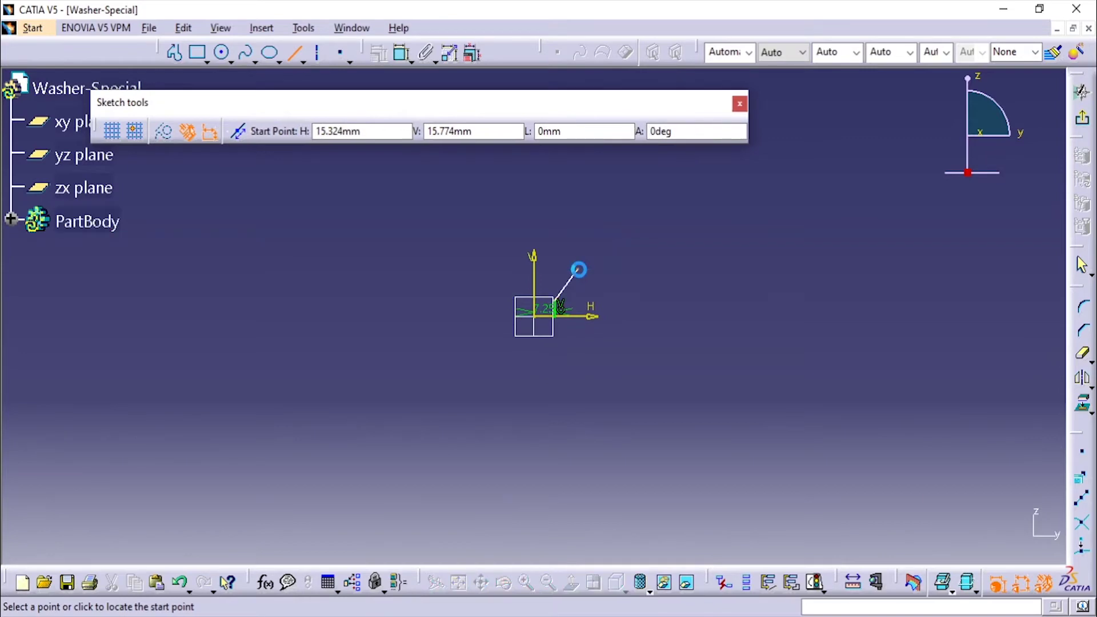
{"action": "left_click", "coordinate": [635, 269]}
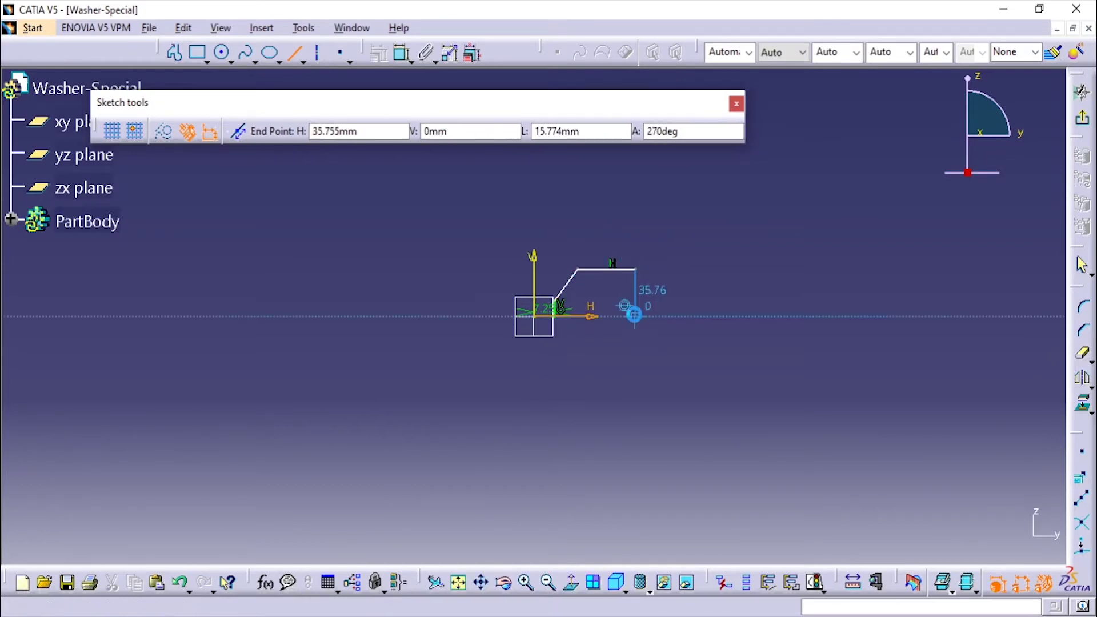
{"action": "left_click", "coordinate": [635, 314]}
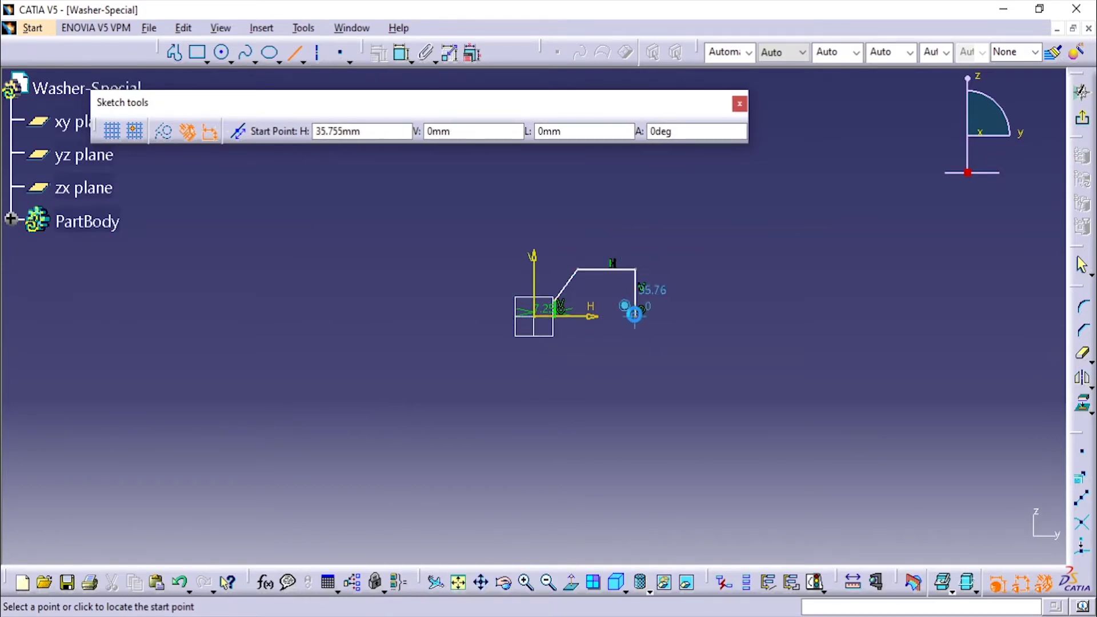
{"action": "left_click", "coordinate": [564, 320]}
Dimension the outer vertical line from the vertical axis and set the distance to 35/2 mm, as in the PDF drawing.
{"action": "left_click", "coordinate": [403, 53]}
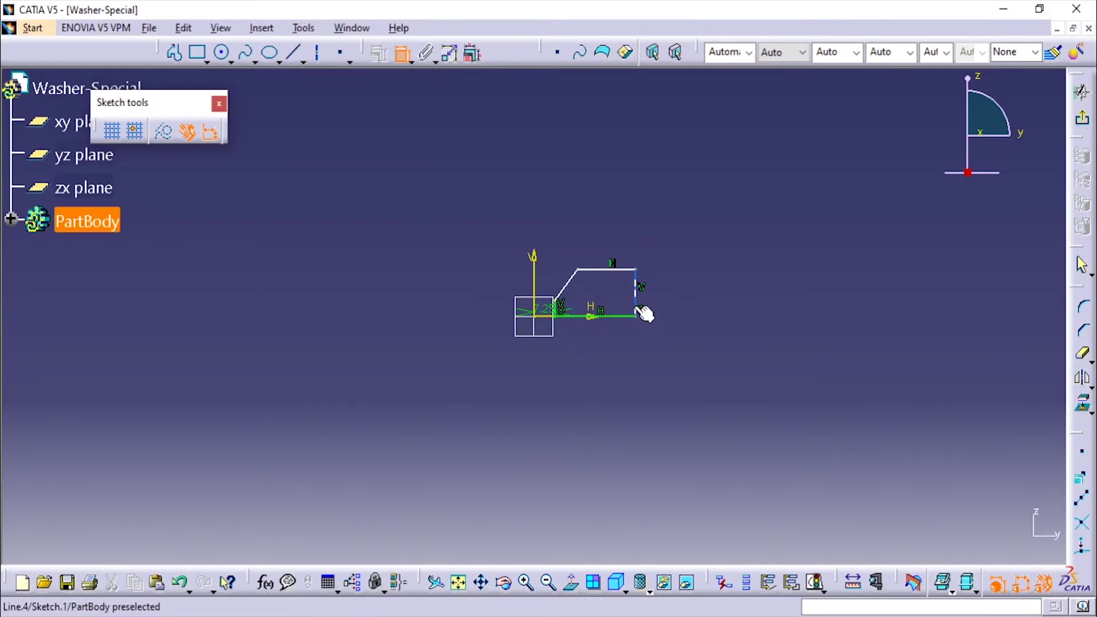
{"action": "left_click", "coordinate": [637, 309]}
{"action": "left_click", "coordinate": [534, 274]}
{"action": "left_click", "coordinate": [576, 368]}
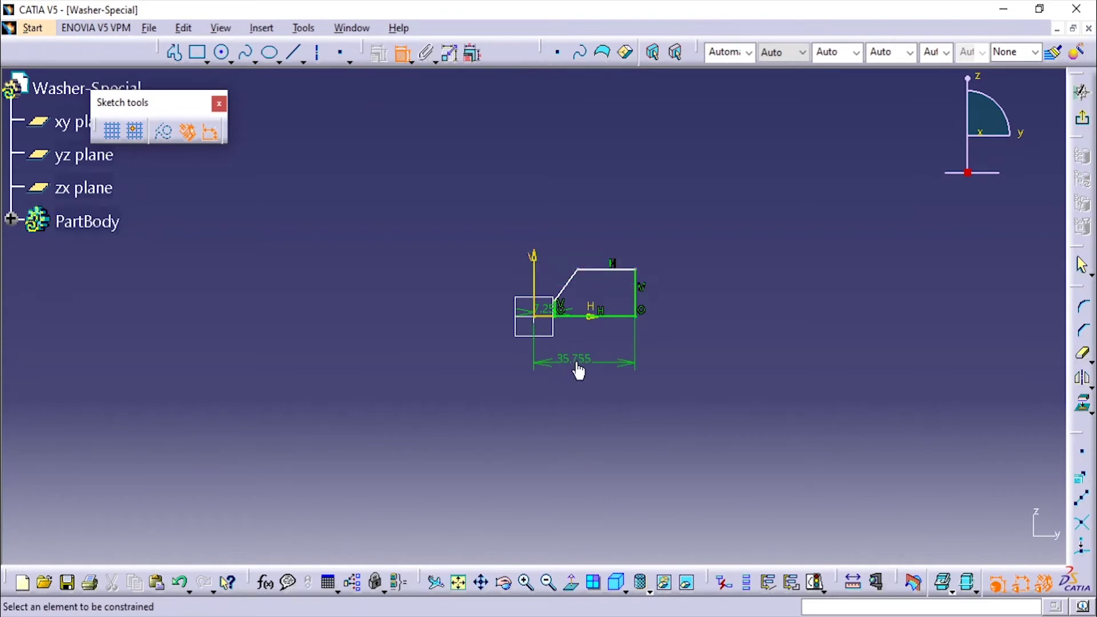
{"action": "double_click", "coordinate": [578, 369]}
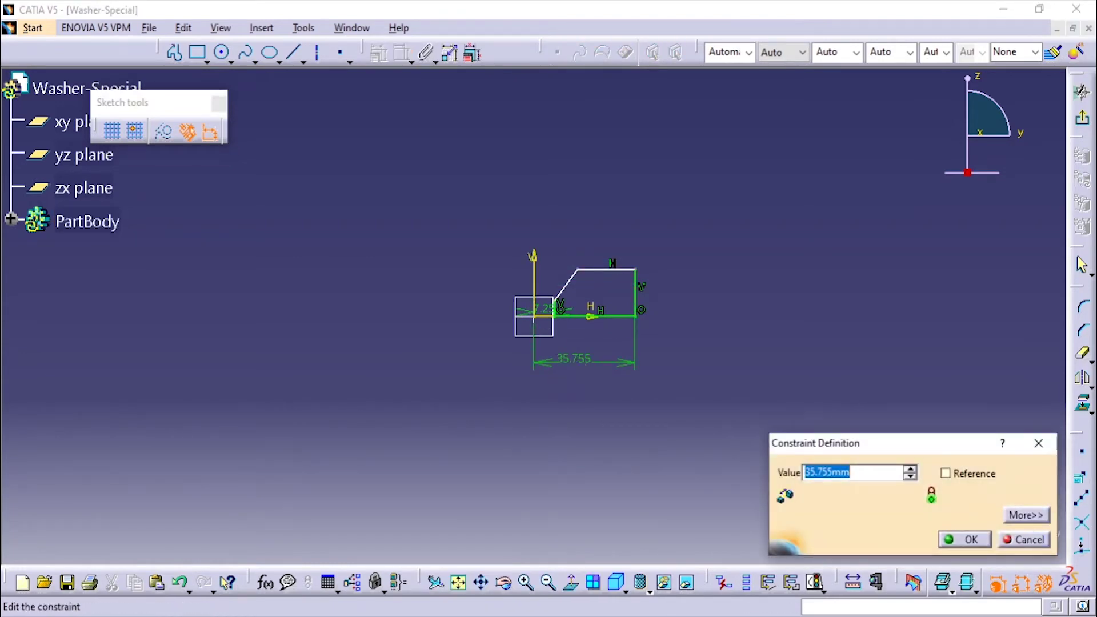
{"action": "key", "text": "alt+Tab"}
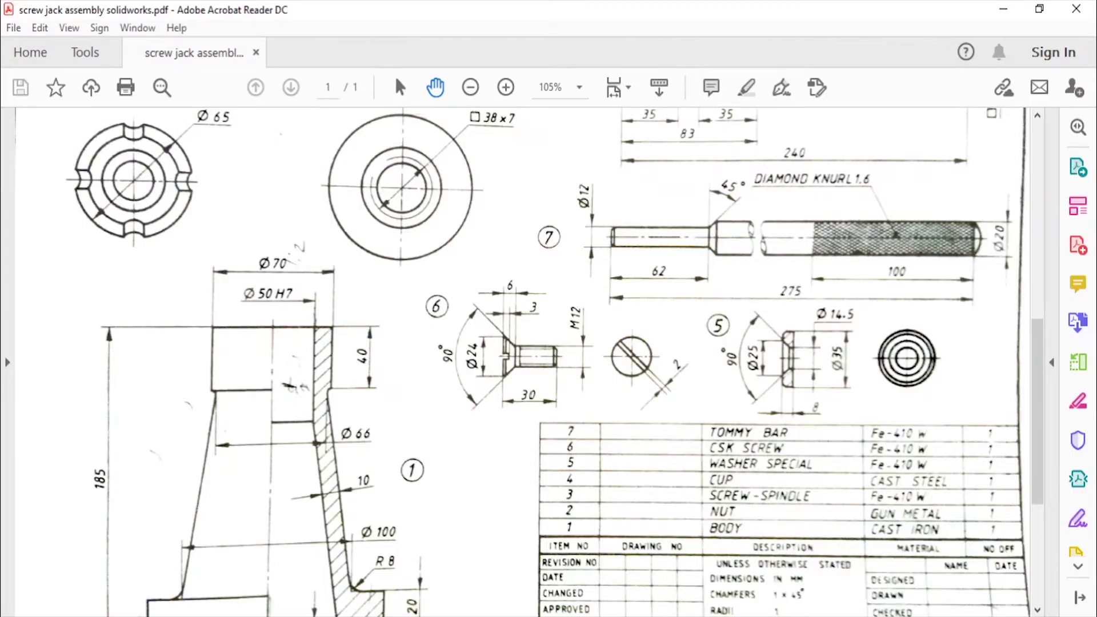
{"action": "key", "text": "alt+Tab"}
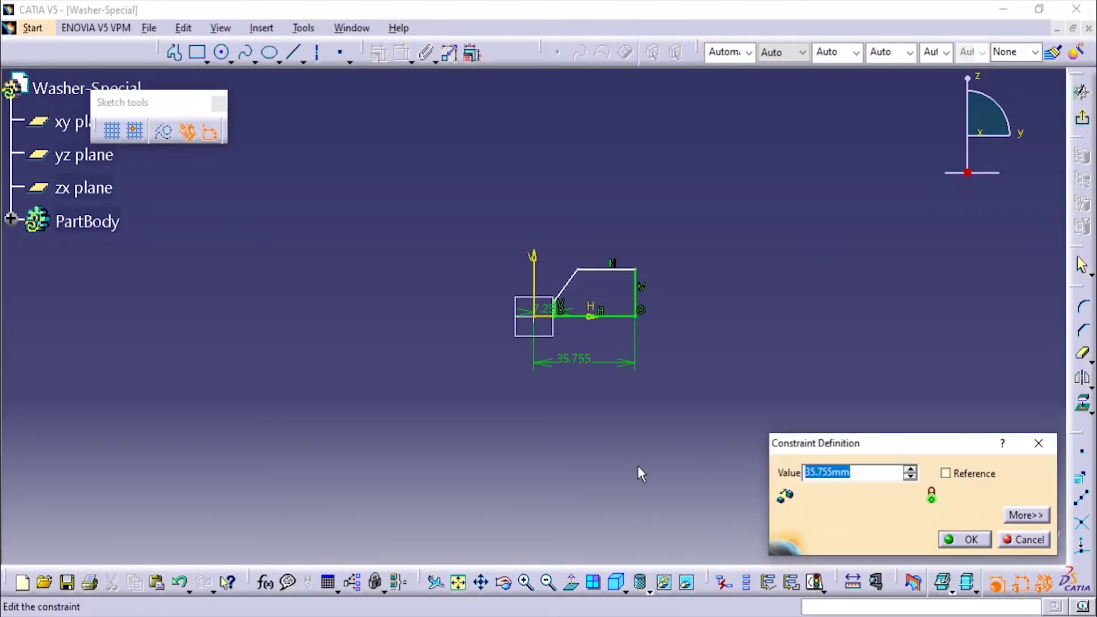
{"action": "type", "text": "35/2"}
{"action": "key", "text": "Return"}
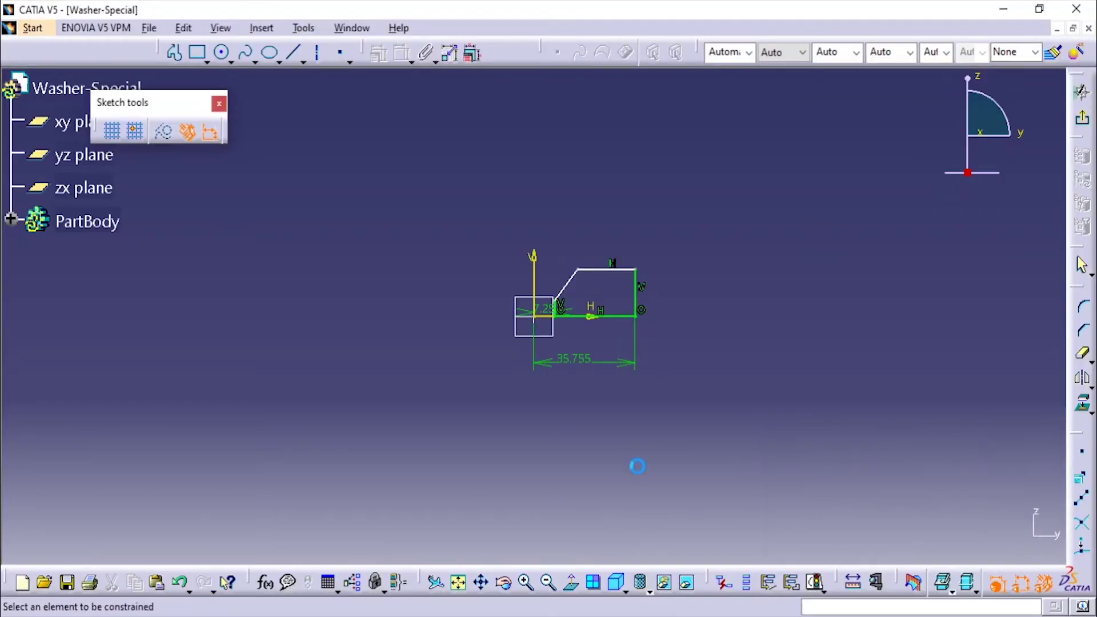
Dimension the upper end of the slanted line from the vertical axis and set the distance to 25/2 mm.
{"action": "left_click", "coordinate": [582, 270]}
{"action": "left_click", "coordinate": [537, 274]}
{"action": "left_click", "coordinate": [569, 189]}
{"action": "double_click", "coordinate": [569, 190]}
{"action": "type", "text": "25/2"}
{"action": "key", "text": "Return"}
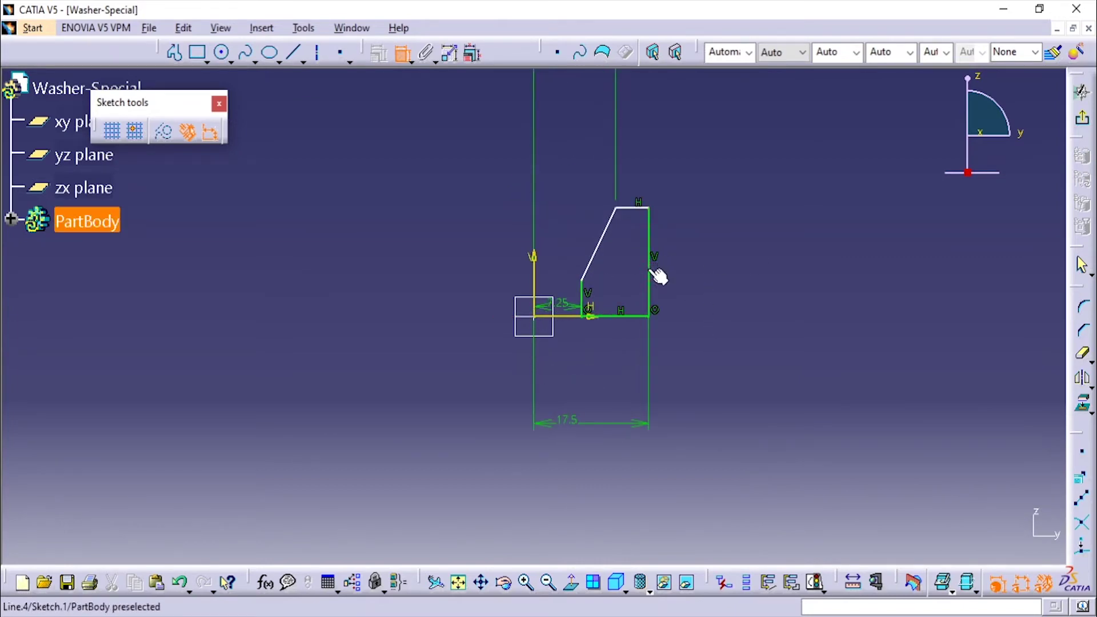
Dimension the outer vertical line's length and set it to 8 mm.
{"action": "left_click", "coordinate": [650, 267]}
{"action": "left_click", "coordinate": [767, 244]}
{"action": "double_click", "coordinate": [767, 244]}
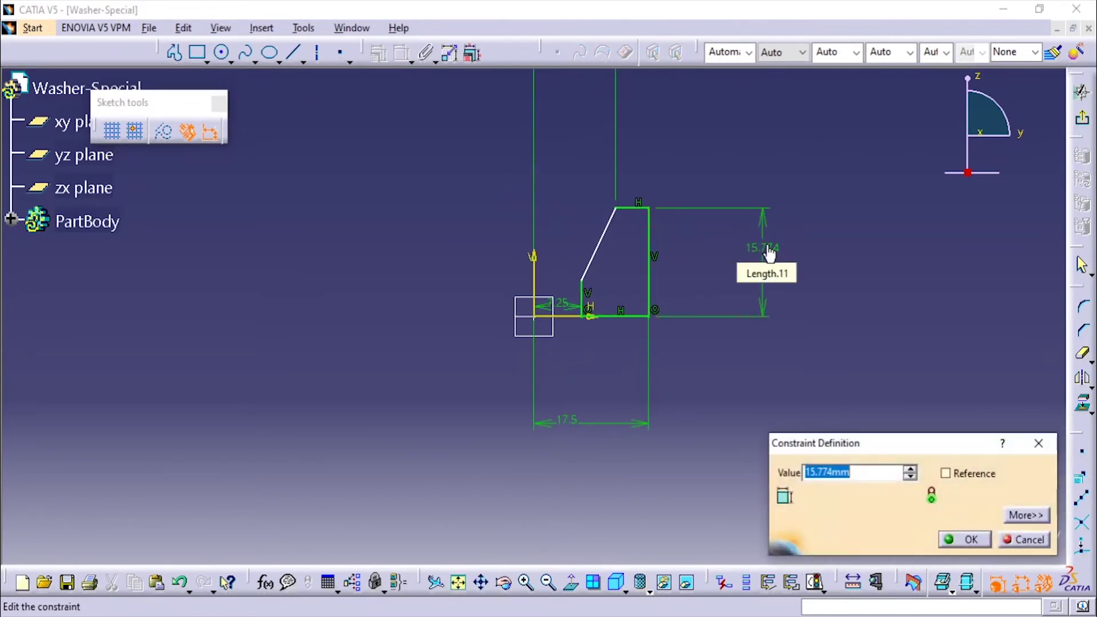
{"action": "type", "text": "8"}
{"action": "key", "text": "Return"}
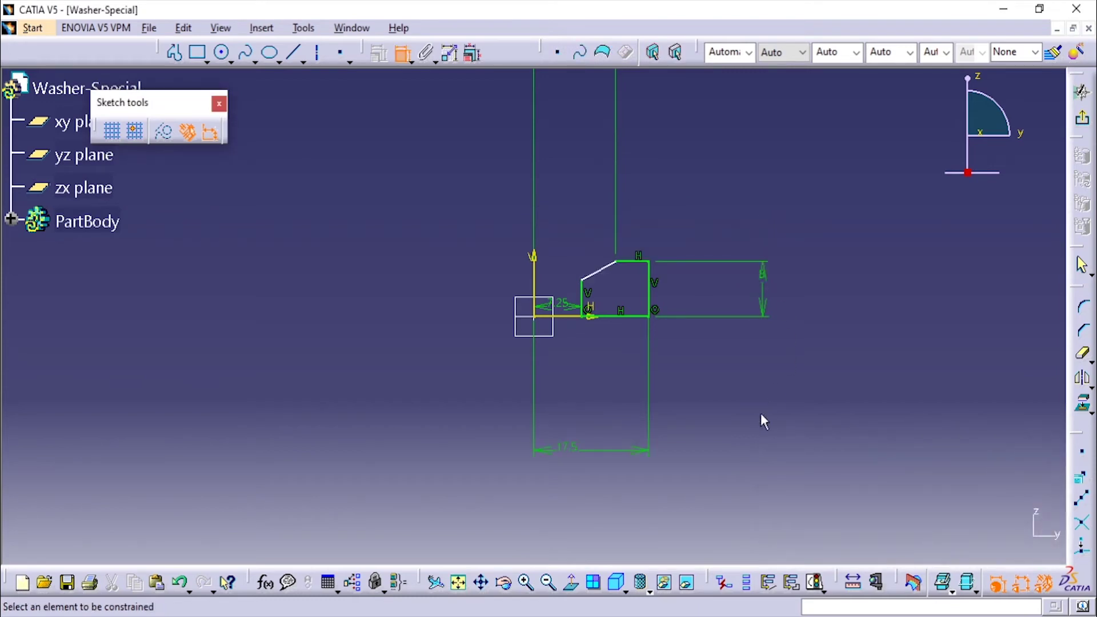
Dimension the angle between the slanted line and the upper horizontal line and set it to 135°, following the PDF drawing.
{"action": "middle_click_drag", "start_coordinate": [698, 249], "coordinate": [690, 356]}
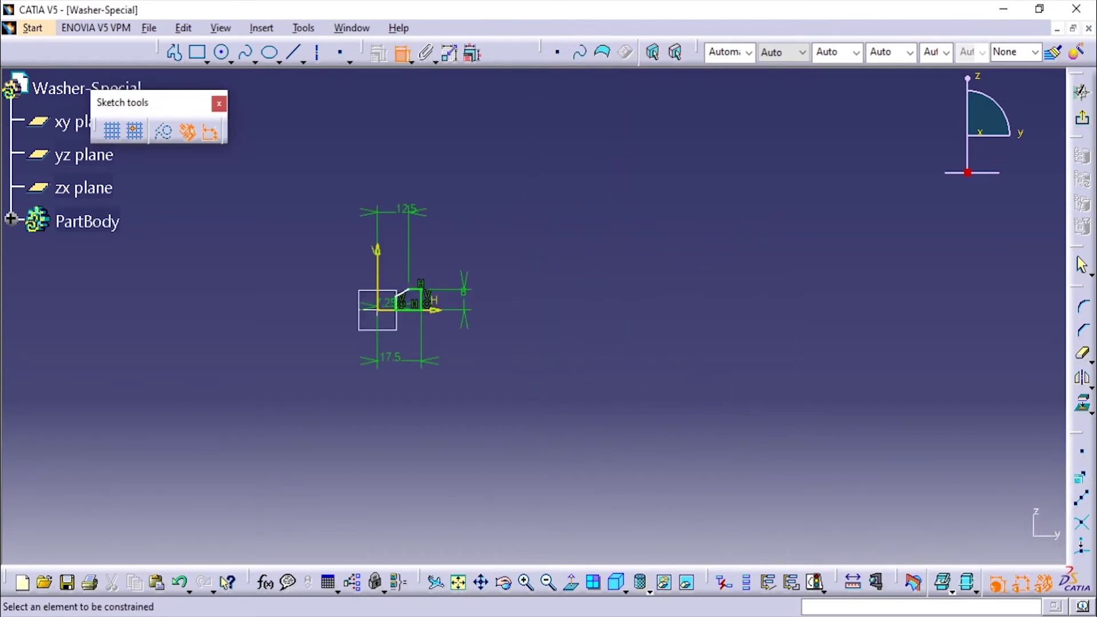
{"action": "key", "text": "alt+Tab"}
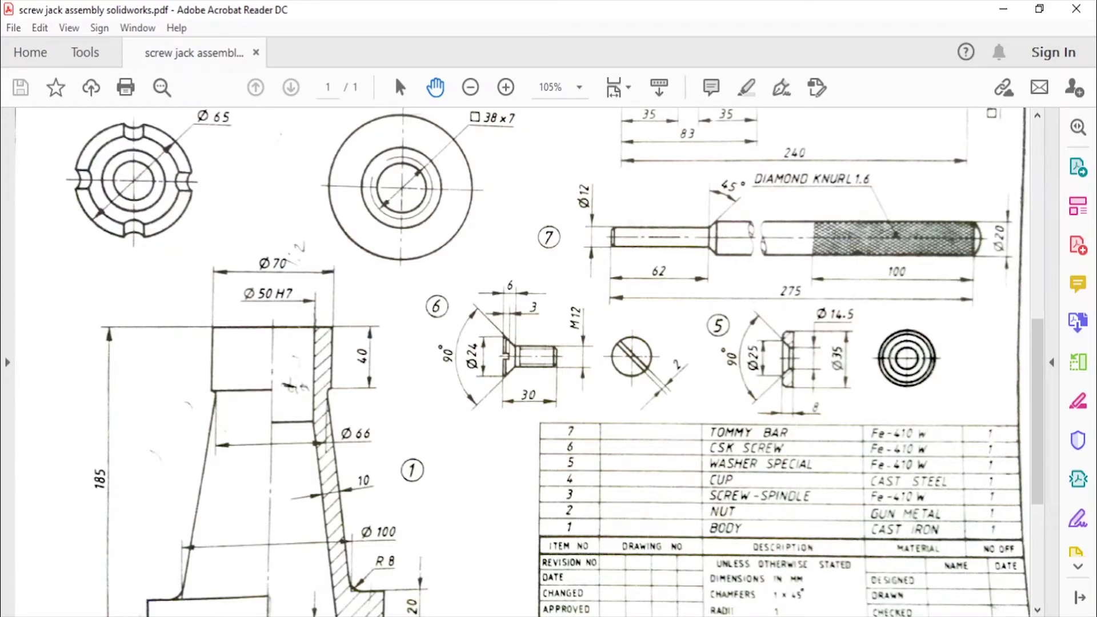
{"action": "key", "text": "alt+Tab"}
{"action": "mouse_move", "coordinate": [412, 331]}
{"action": "middle_mouse_down"}
{"action": "mouse_move", "coordinate": [454, 281]}
{"action": "mouse_move", "coordinate": [618, 514]}
{"action": "mouse_move", "coordinate": [749, 419]}
{"action": "middle_mouse_up"}
{"action": "left_click", "coordinate": [749, 419]}
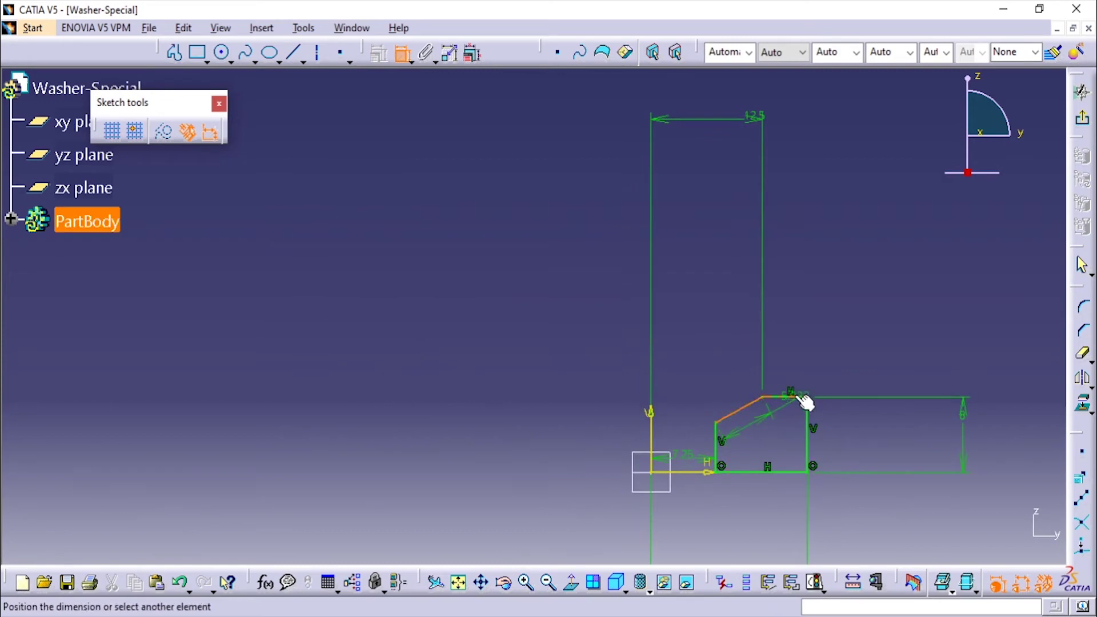
{"action": "left_click", "coordinate": [802, 399]}
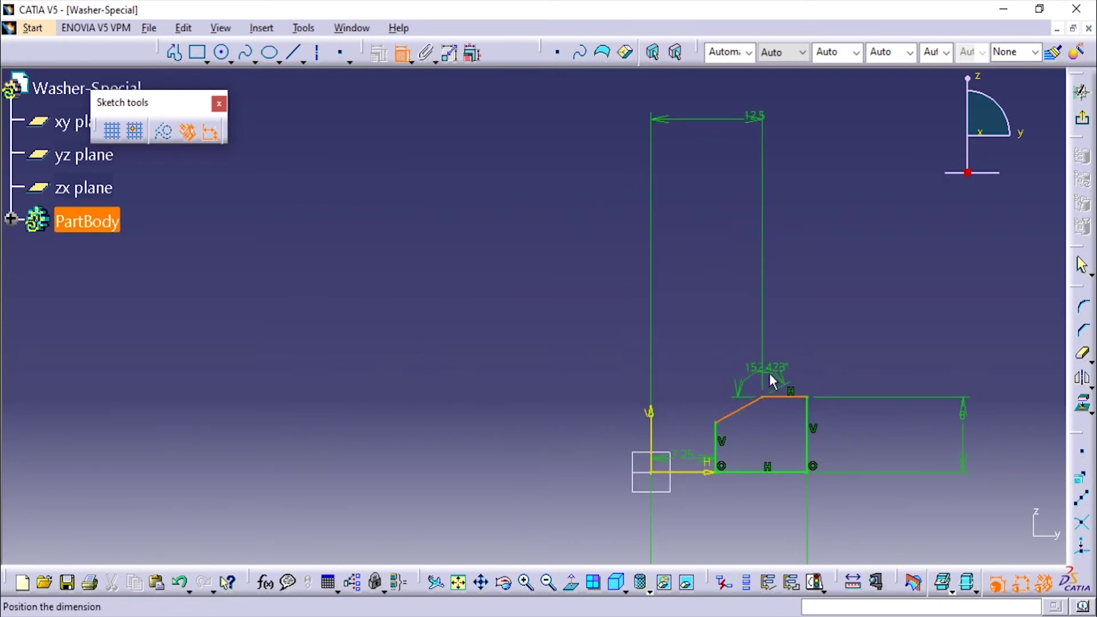
{"action": "left_click", "coordinate": [735, 390]}
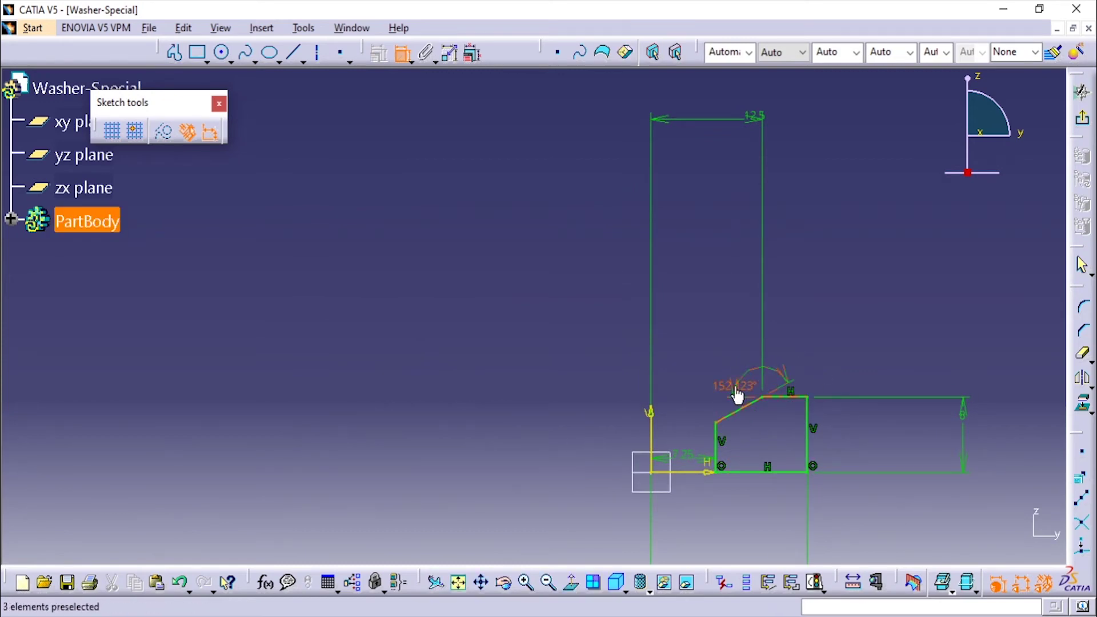
{"action": "double_click", "coordinate": [734, 386]}
{"action": "type", "text": "135"}
{"action": "key", "text": "Return"}
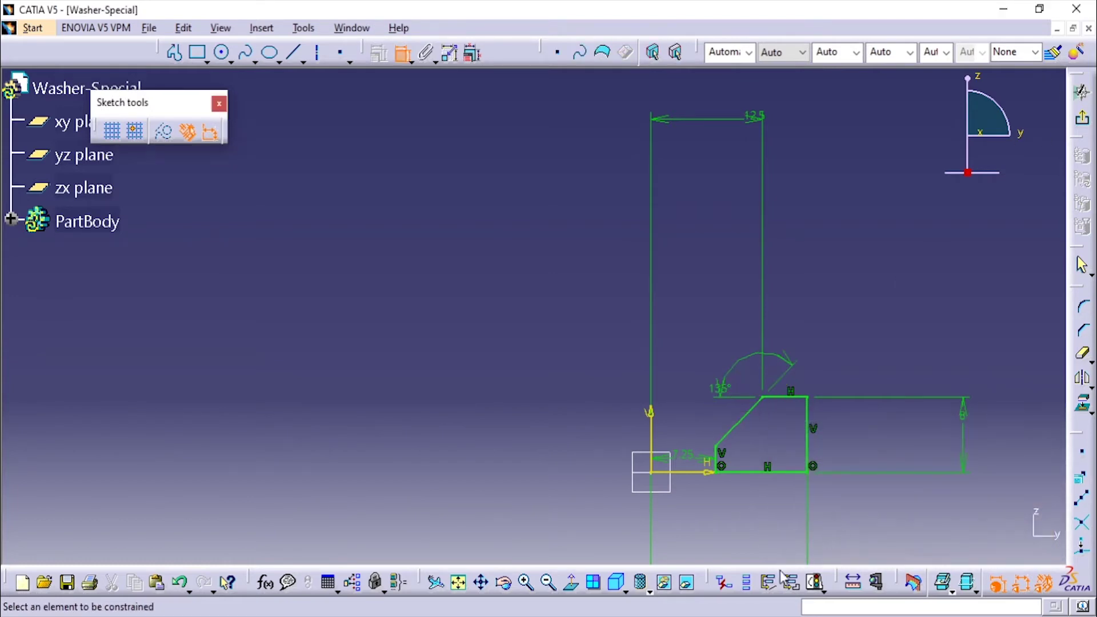
Check the sketch's solving status and exit the sketch.
{"action": "left_click", "coordinate": [815, 583]}
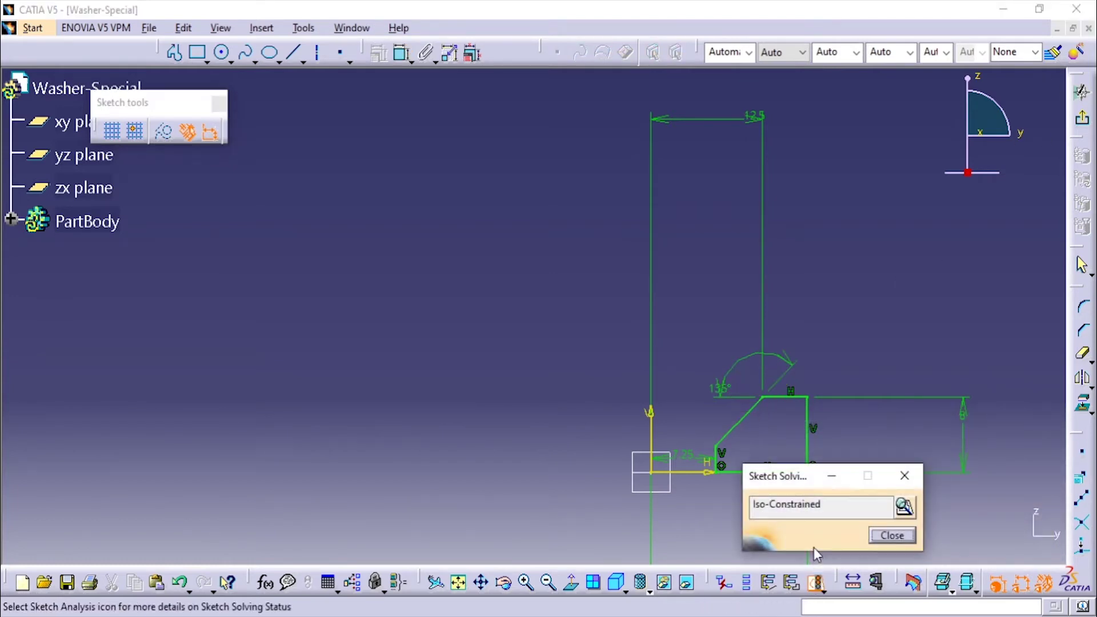
{"action": "left_click", "coordinate": [892, 535]}
{"action": "left_click", "coordinate": [1082, 92]}
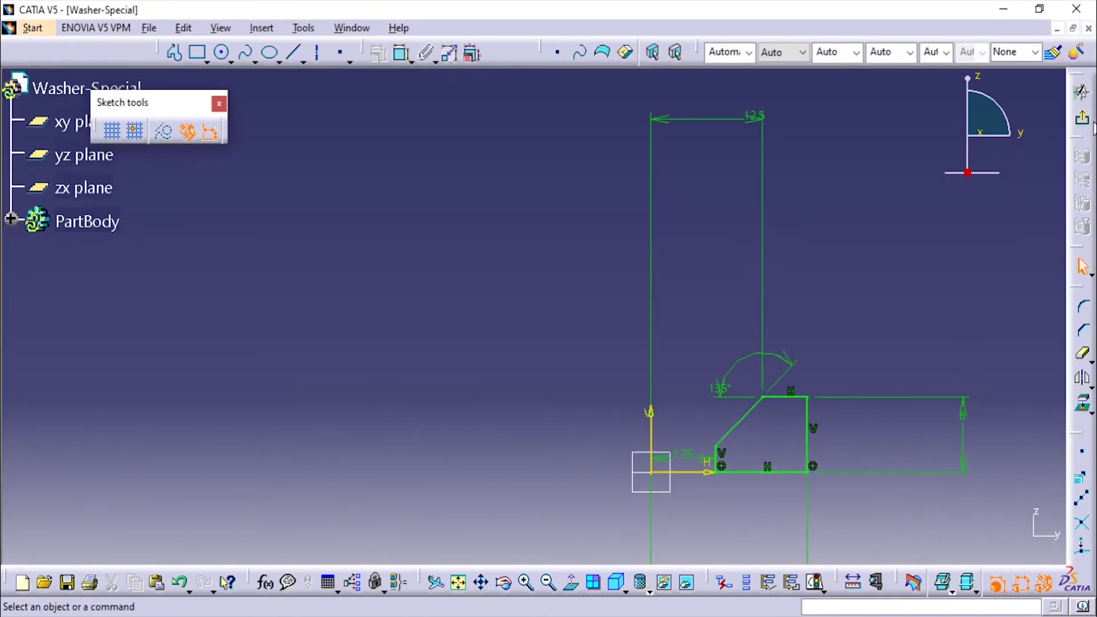
{"action": "left_click", "coordinate": [1078, 128]}
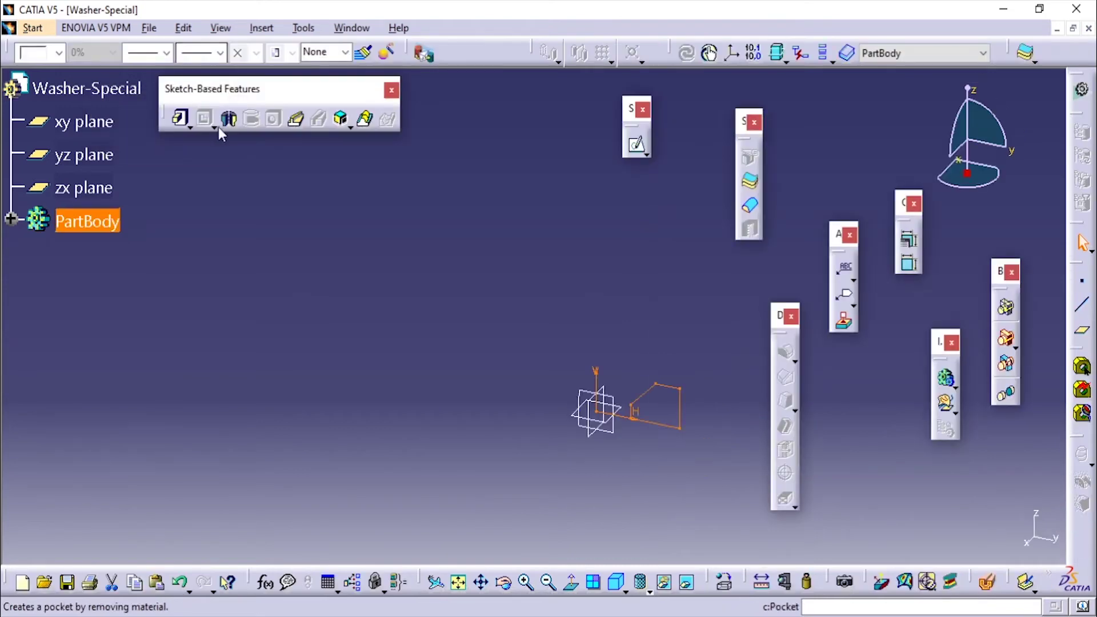
Revolve the washer profile 360° about the vertical axis with the Shaft command.
{"action": "left_click", "coordinate": [229, 118]}
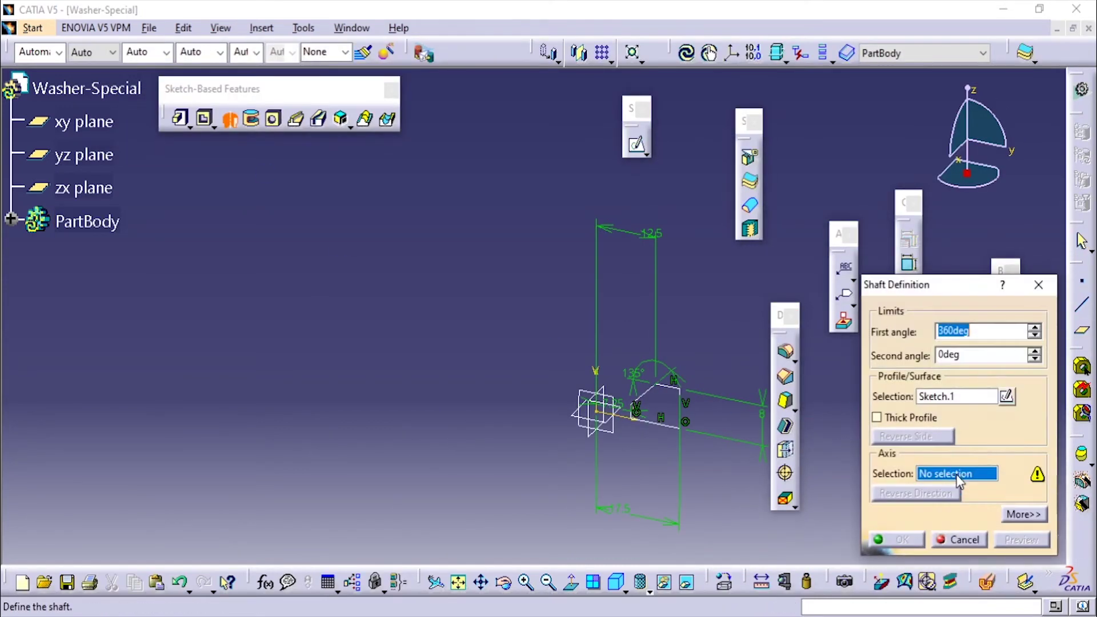
{"action": "right_click", "coordinate": [932, 474]}
{"action": "left_click", "coordinate": [965, 546]}
{"action": "left_click", "coordinate": [914, 544]}
{"action": "left_click", "coordinate": [464, 274]}
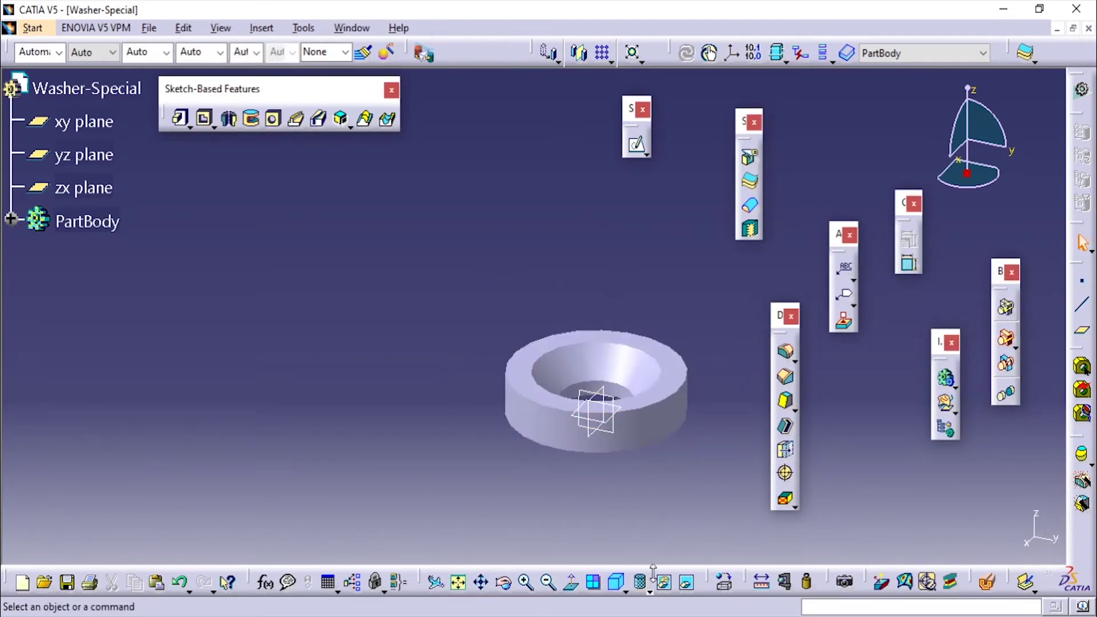
Open the material library and load the Fe-410 W.CATMaterial catalog from the D: drive's Catia Materials folder.
{"action": "key", "text": "alt+Tab"}
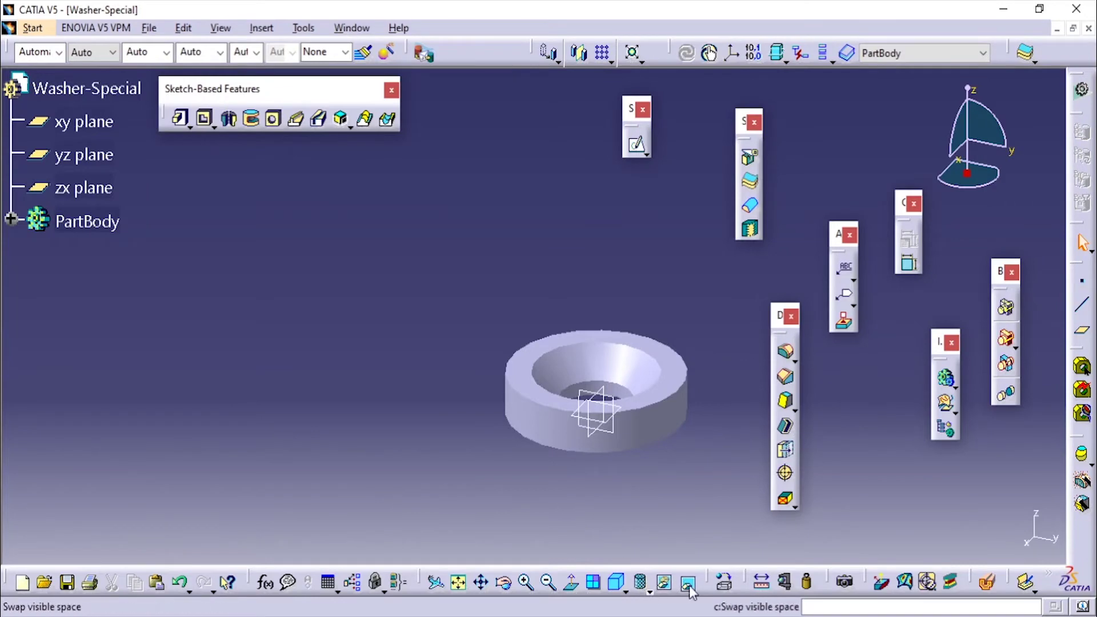
{"action": "left_click", "coordinate": [724, 582]}
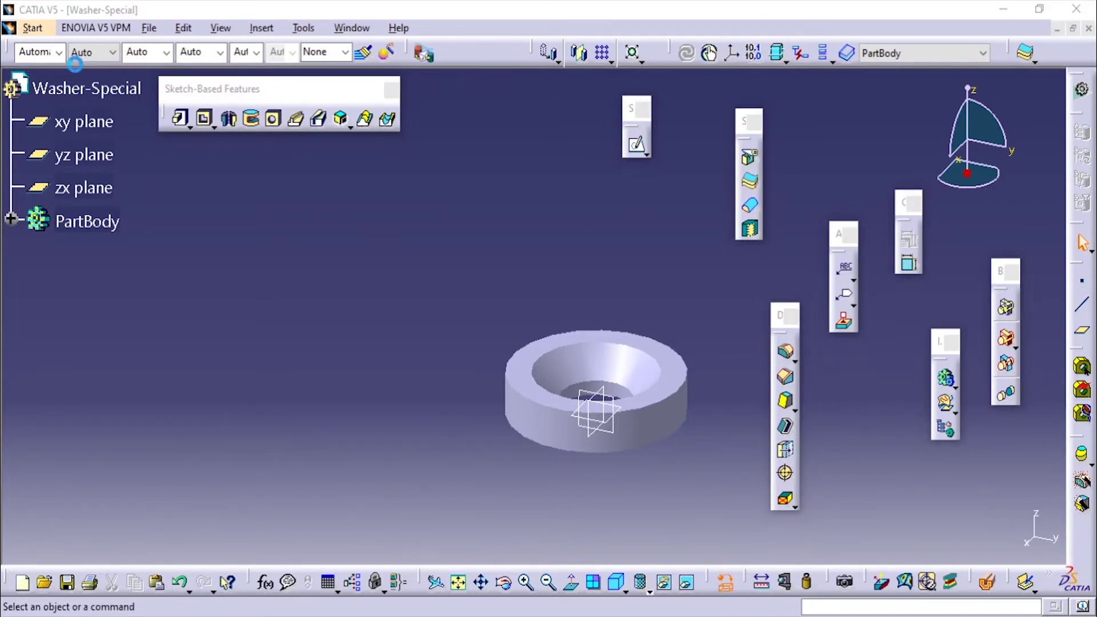
{"action": "left_click", "coordinate": [507, 95]}
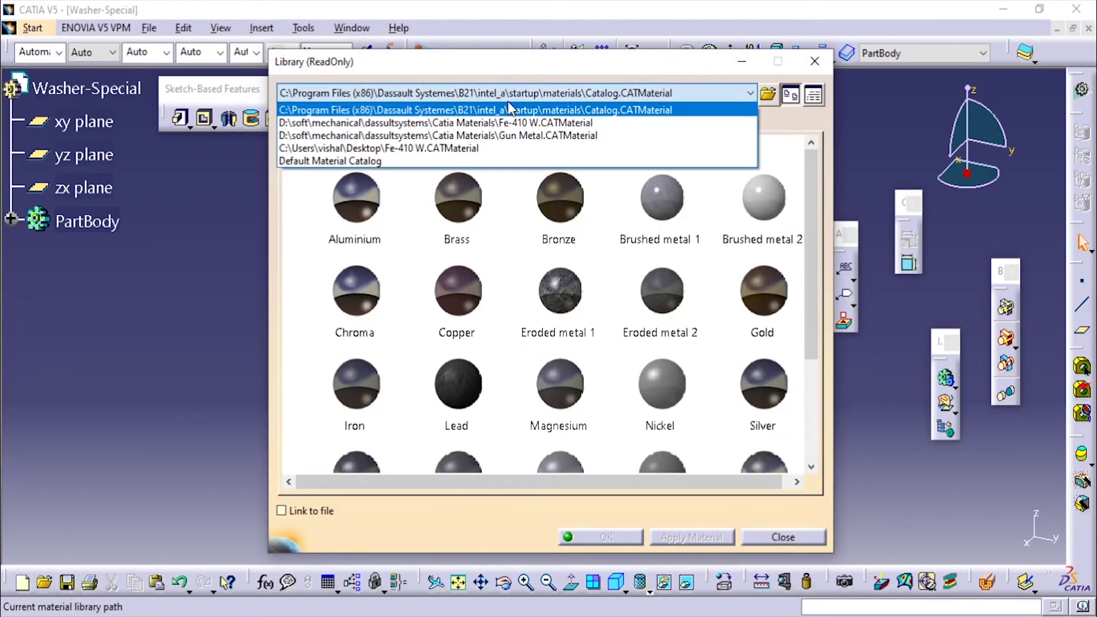
{"action": "left_click", "coordinate": [488, 149]}
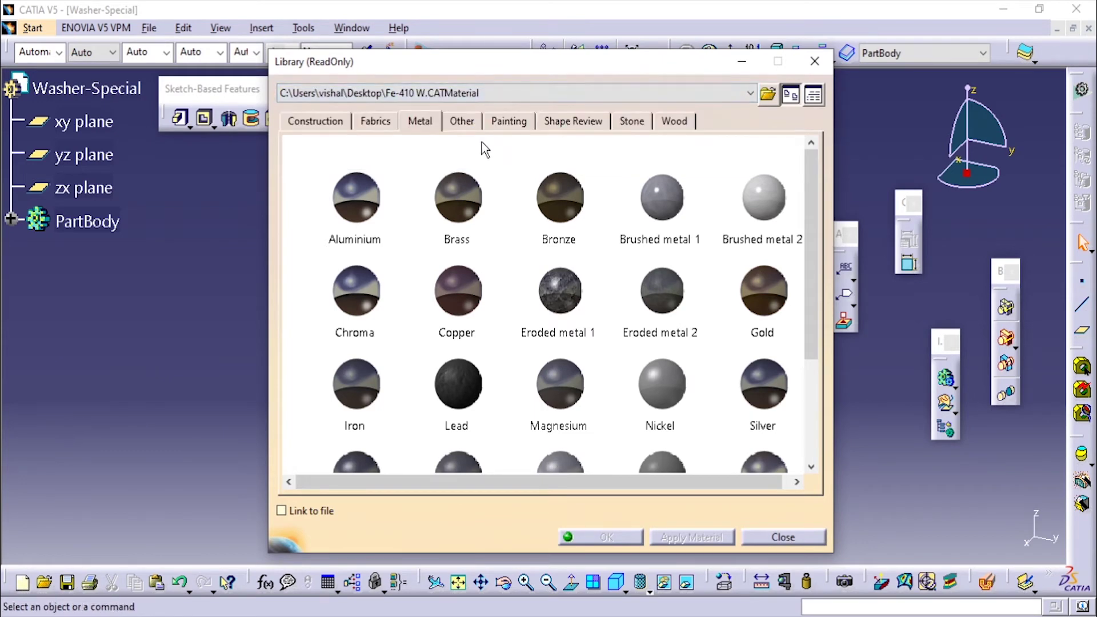
{"action": "left_click", "coordinate": [485, 93]}
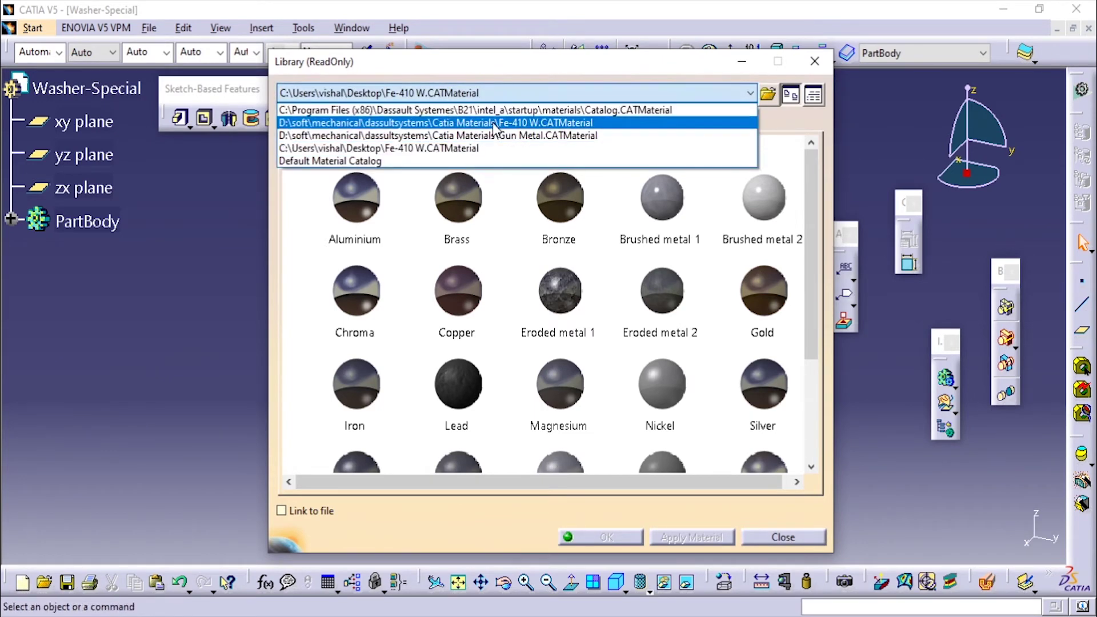
{"action": "left_click", "coordinate": [485, 122]}
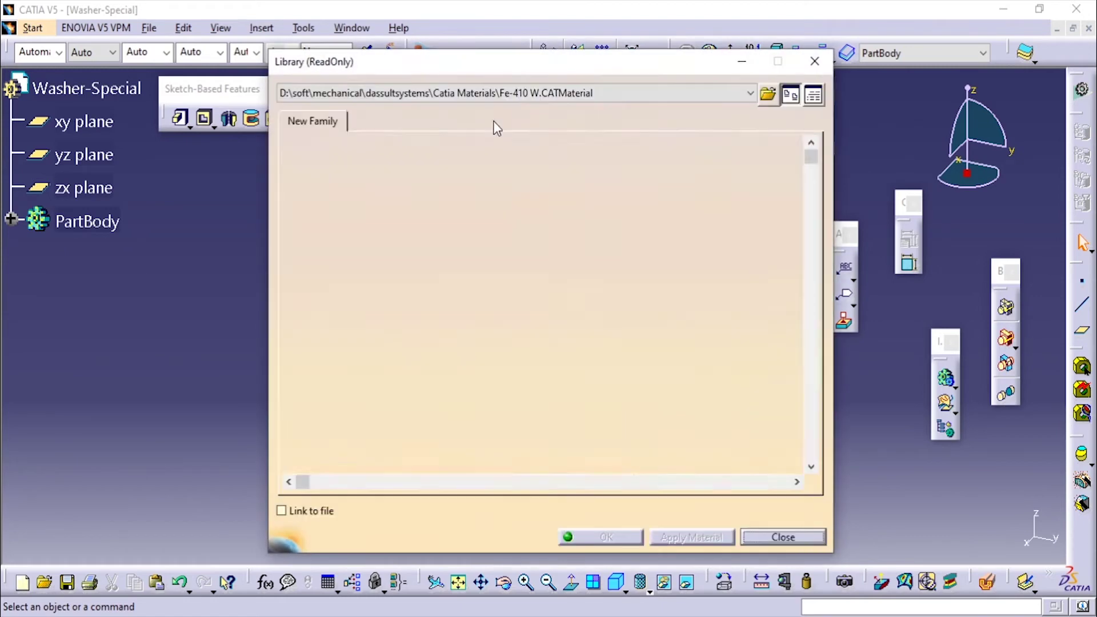
Apply the Fe-410 W material to the whole Washer-Special part.
{"action": "left_click", "coordinate": [350, 198]}
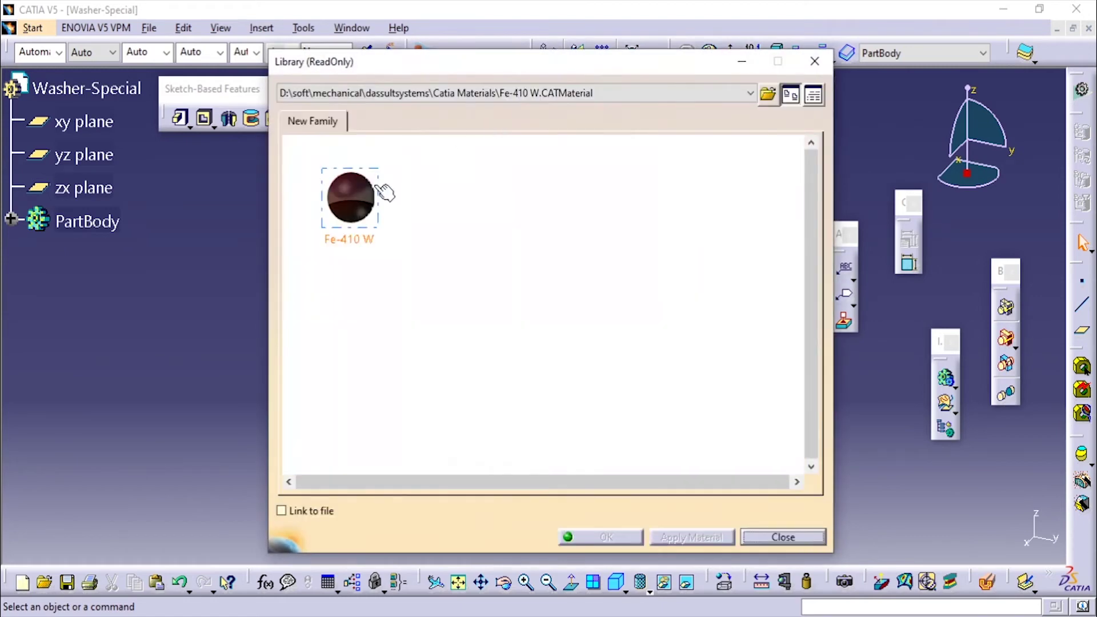
{"action": "left_click", "coordinate": [86, 88]}
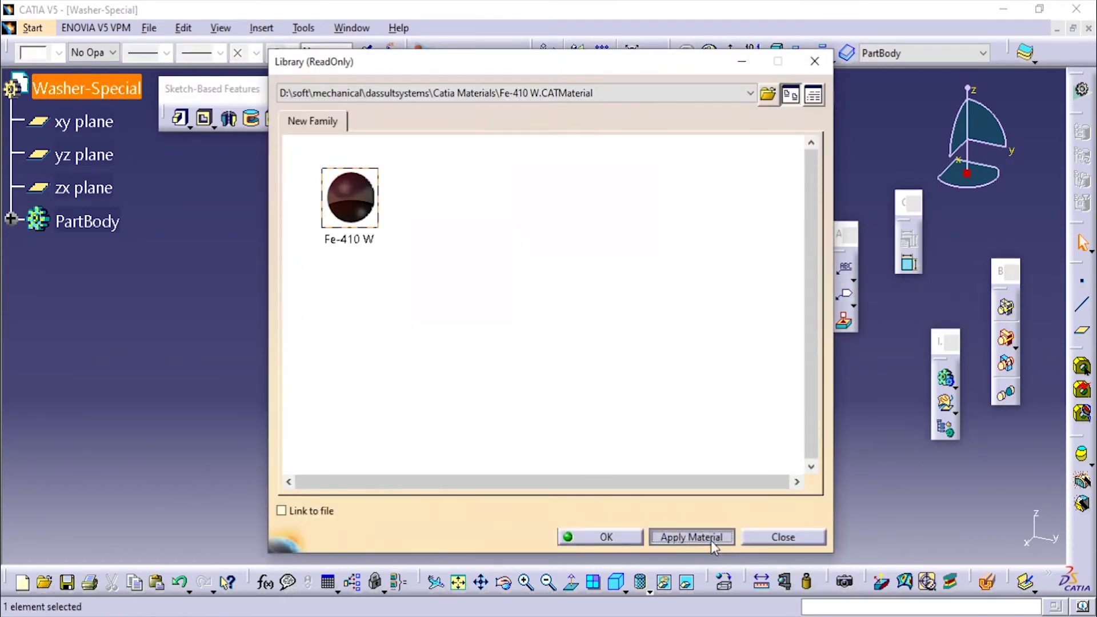
{"action": "left_click", "coordinate": [605, 537]}
{"action": "left_click", "coordinate": [478, 276]}
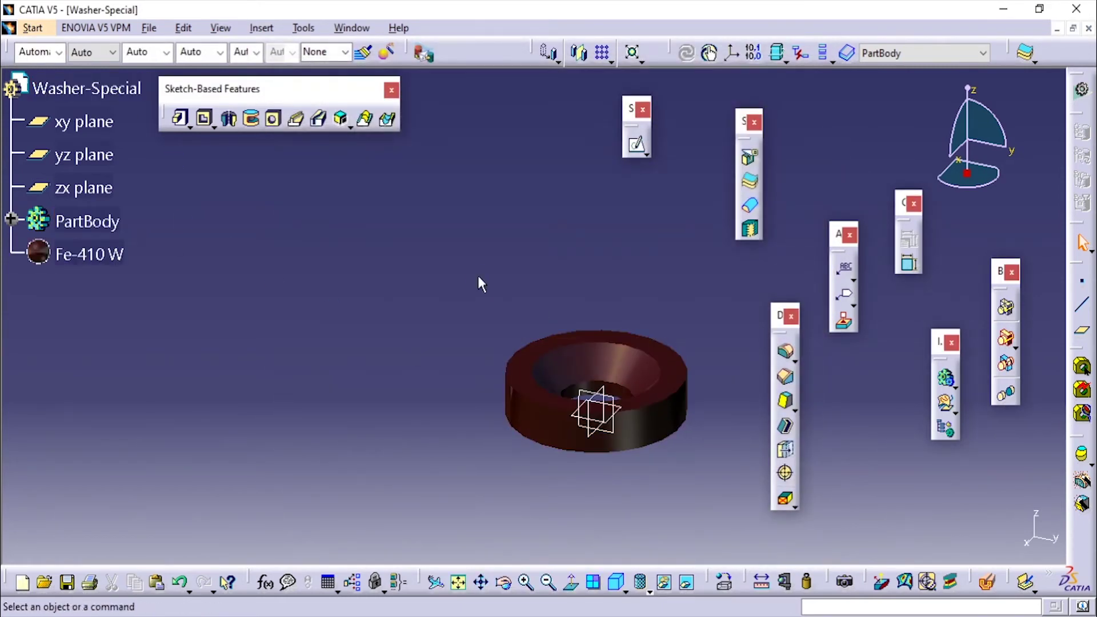
Save the part as Special Washer in the Screwjack Assembly folder, without overwriting the Specia Washer file, and close it.
{"action": "key", "text": "ctrl+s"}
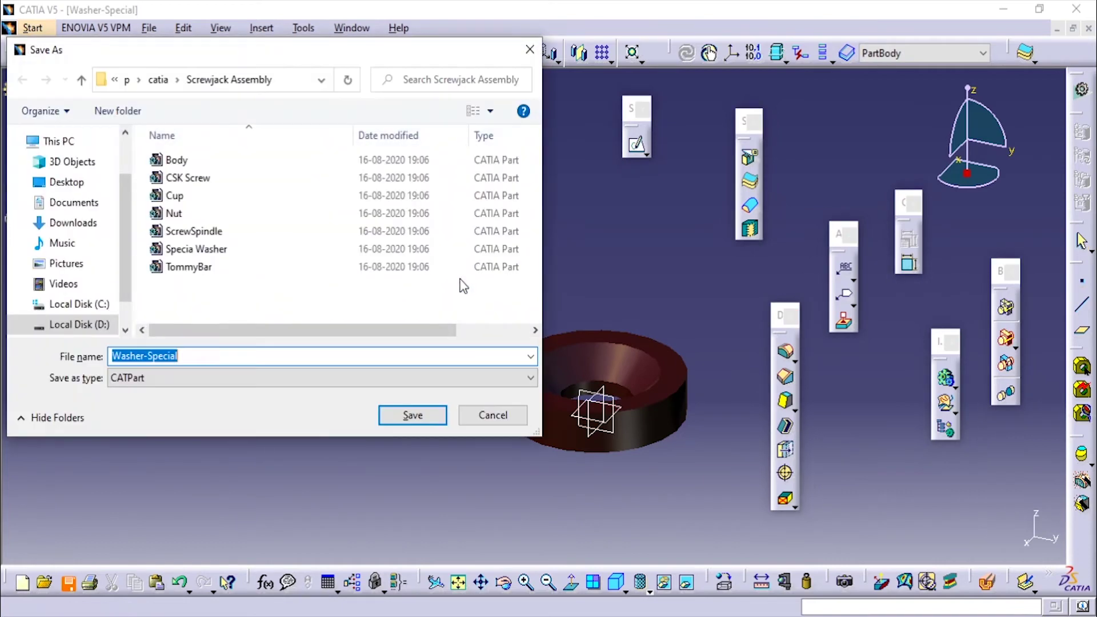
{"action": "left_click", "coordinate": [260, 249]}
{"action": "left_click", "coordinate": [408, 420]}
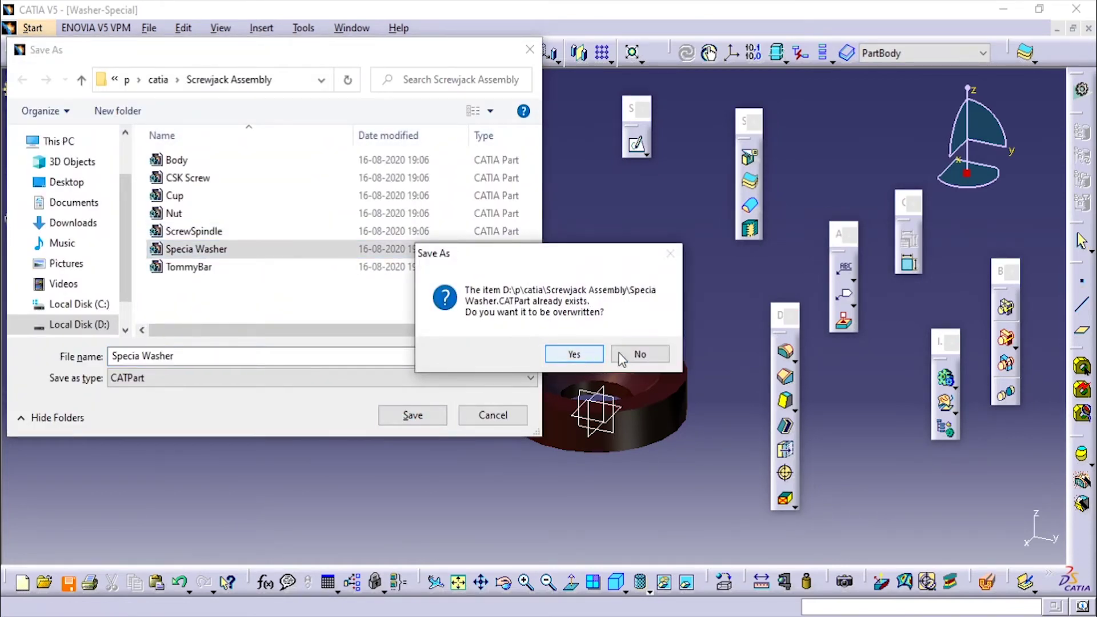
{"action": "left_click", "coordinate": [636, 355]}
{"action": "key", "text": "Home"}
{"action": "key", "text": "ctrl+Right"}
{"action": "type", "text": "l"}
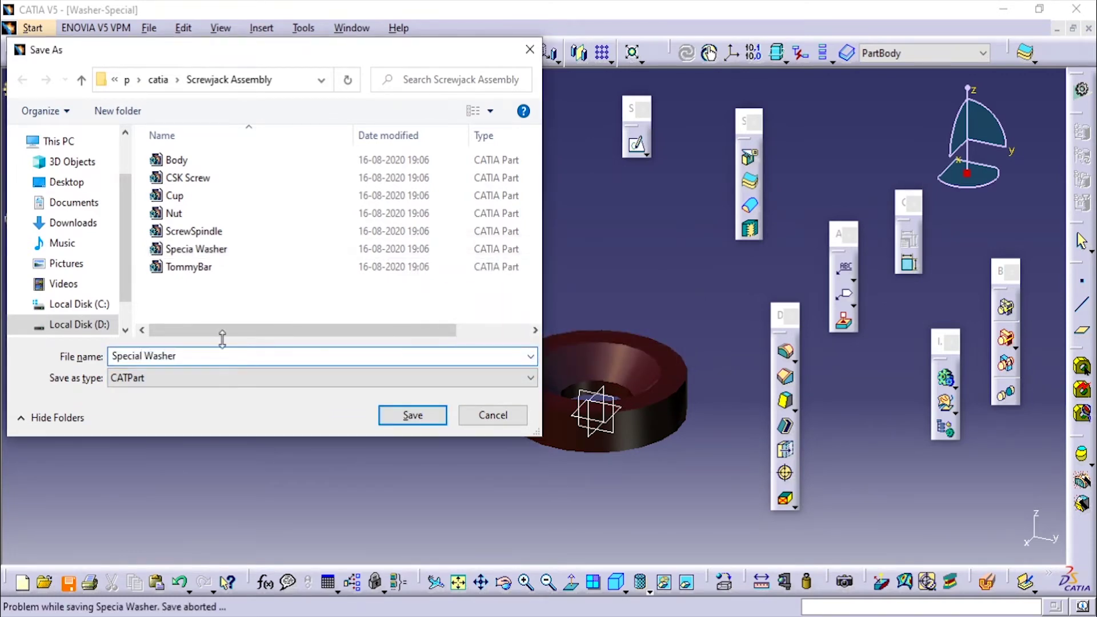
{"action": "left_click", "coordinate": [413, 416]}
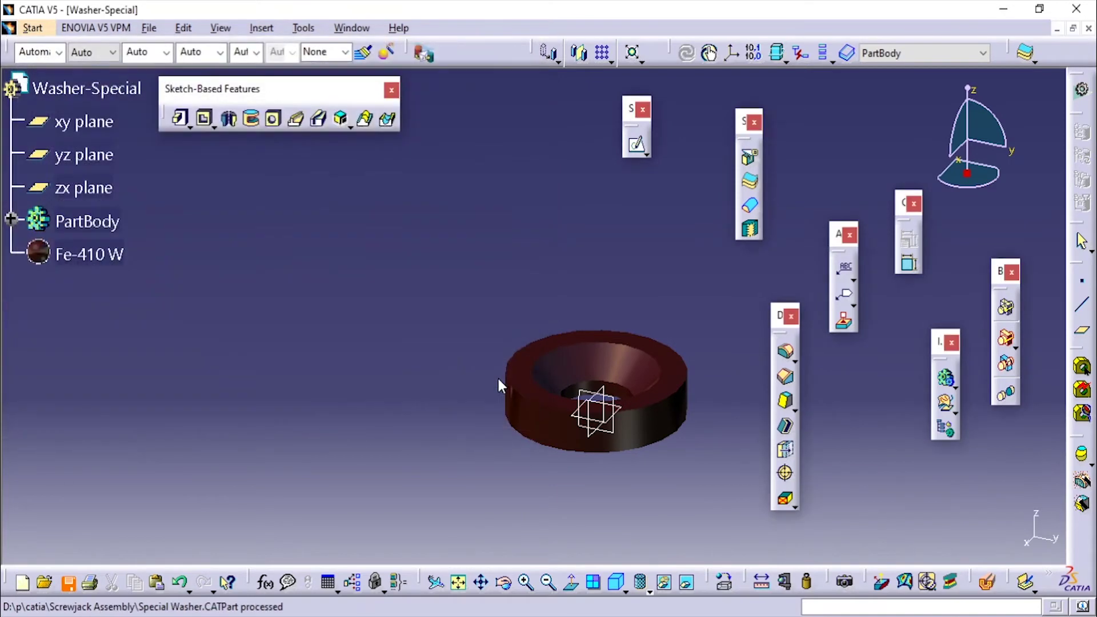
{"action": "left_click", "coordinate": [1089, 29]}
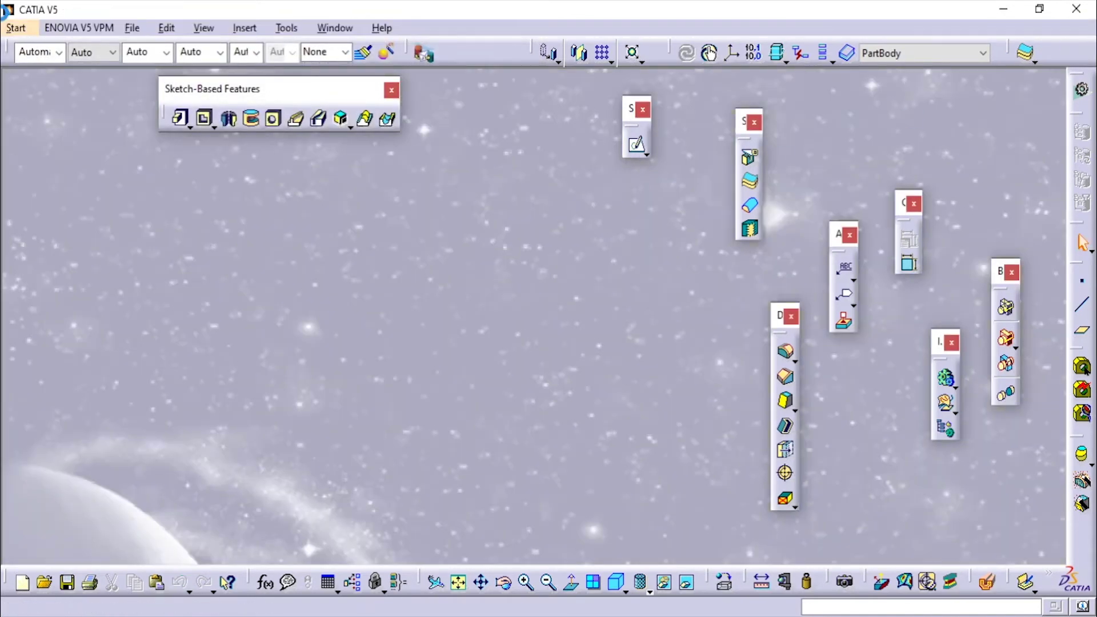
Create a new Part Design part named CSK Screw with hybrid design enabled.
{"action": "left_click", "coordinate": [16, 28]}
{"action": "mouse_move", "coordinate": [28, 62]}
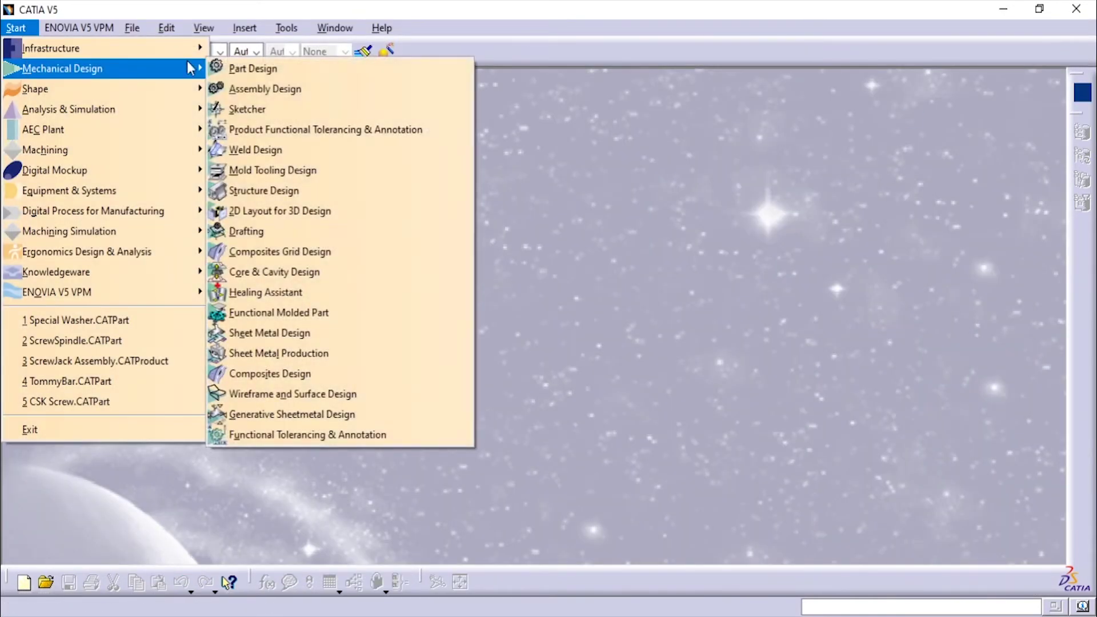
{"action": "left_click", "coordinate": [245, 70]}
{"action": "type", "text": "CSK Screw"}
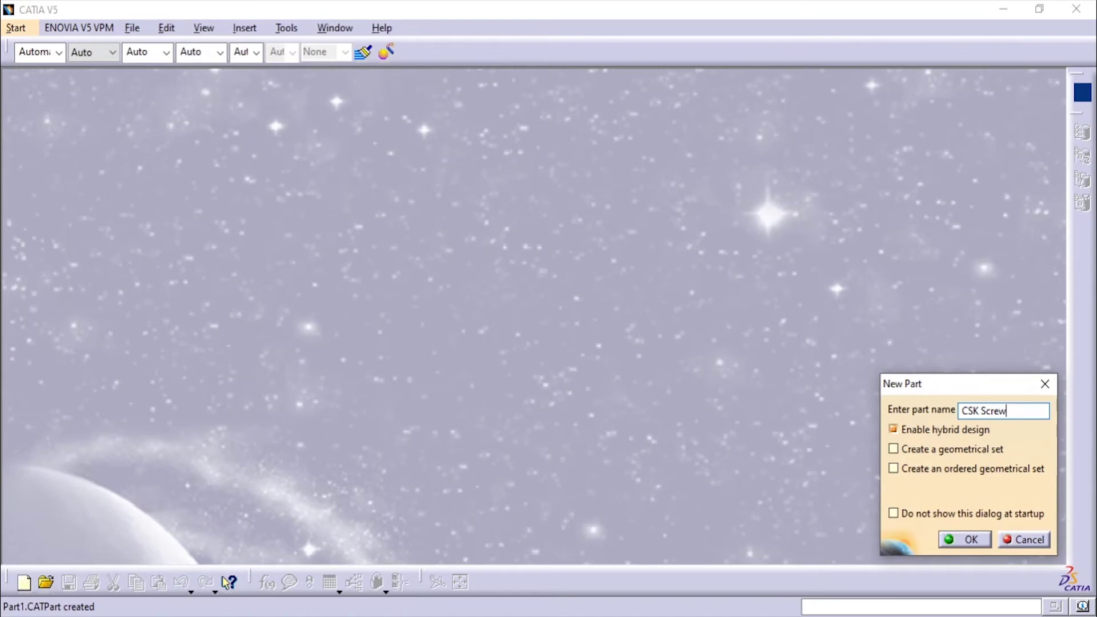
{"action": "key", "text": "Return"}
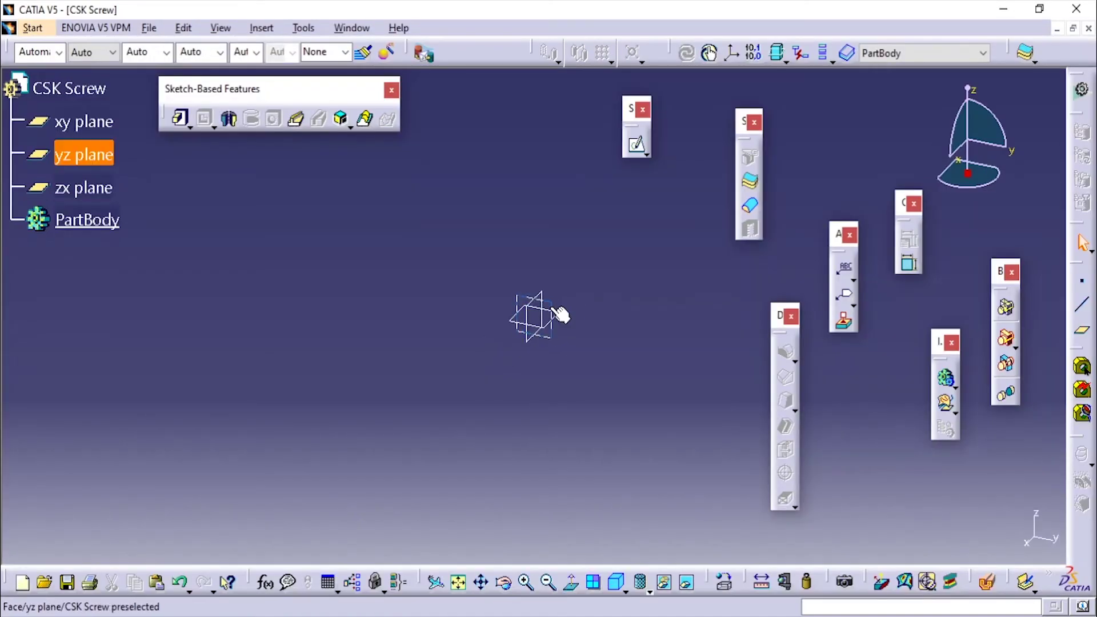
Start a sketch on the yz plane of the CSK Screw part.
{"action": "left_click", "coordinate": [555, 314]}
{"action": "left_click", "coordinate": [261, 27]}
{"action": "mouse_move", "coordinate": [345, 229]}
{"action": "left_click", "coordinate": [445, 229]}
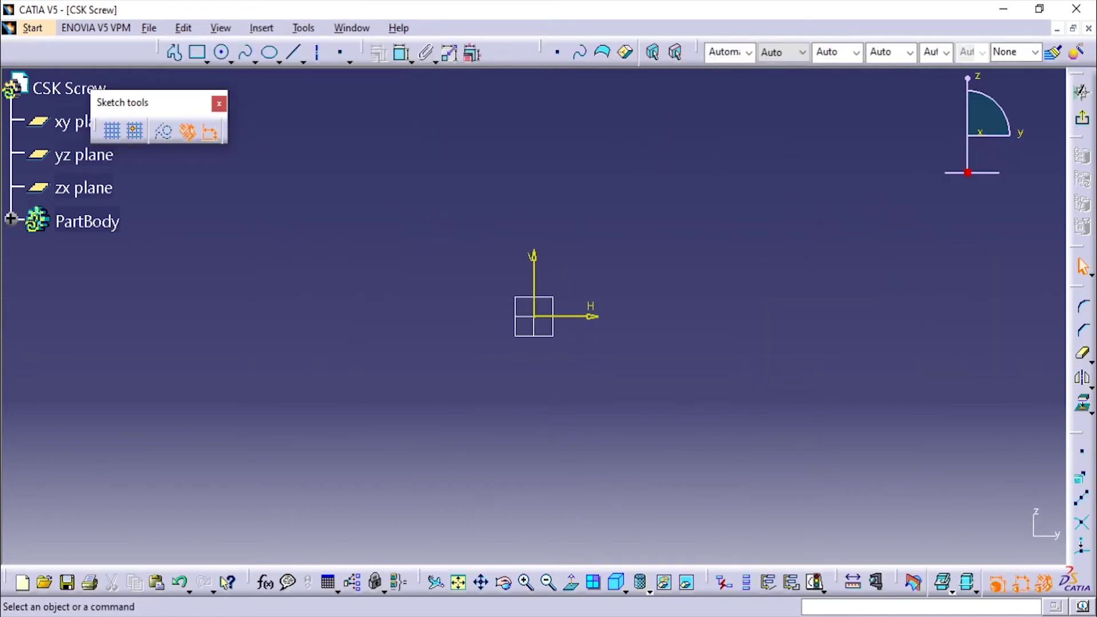
Draw a vertical line 30 mm long upward from the origin, matching the screw length in the PDF drawing.
{"action": "key", "text": "alt+Tab"}
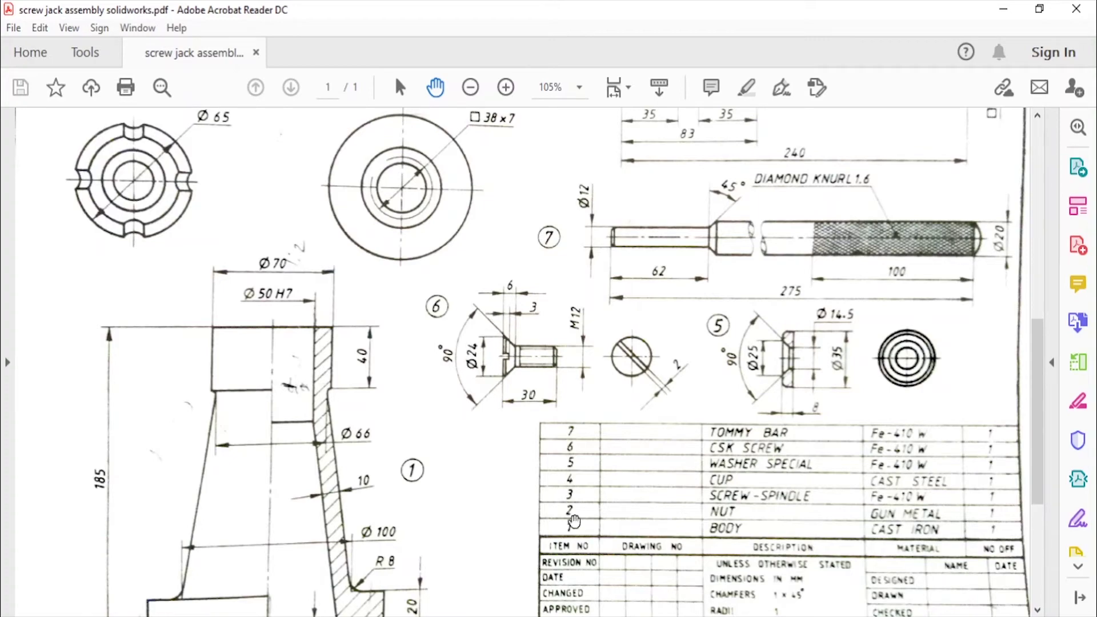
{"action": "key", "text": "alt+Tab"}
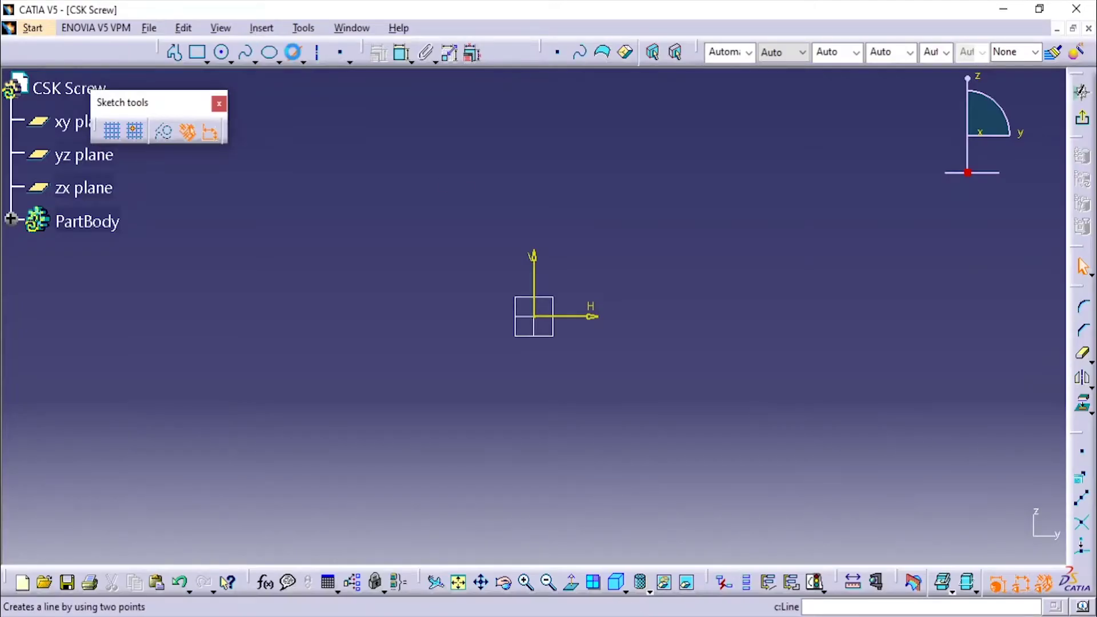
{"action": "left_click", "coordinate": [534, 316]}
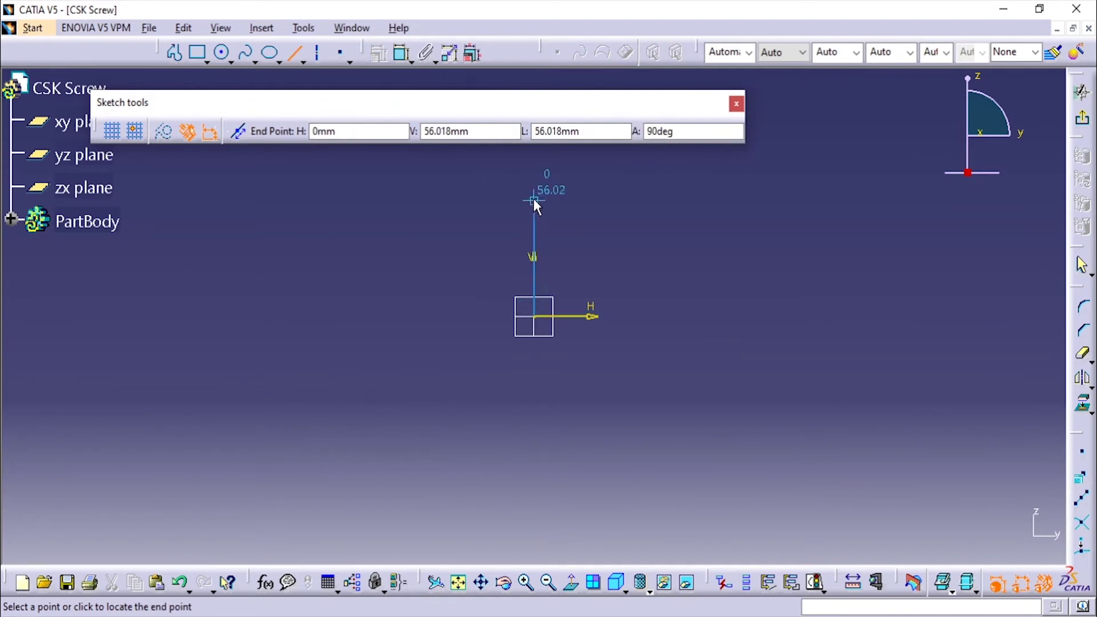
{"action": "key", "text": "Tab"}
{"action": "key", "text": "Tab"}
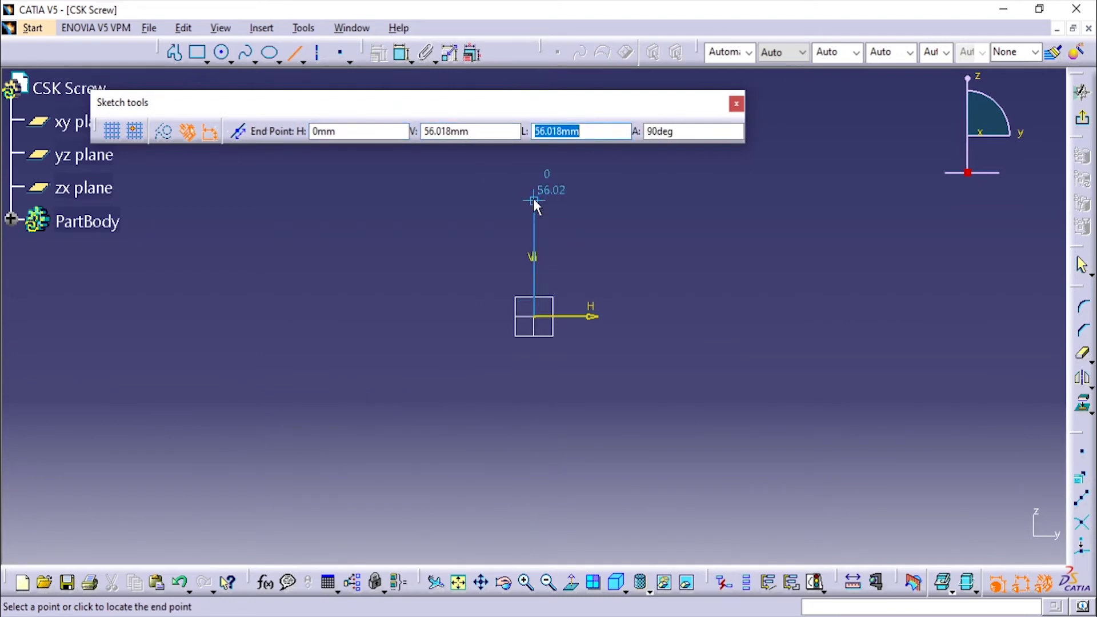
{"action": "type", "text": "30"}
{"action": "key", "text": "Return"}
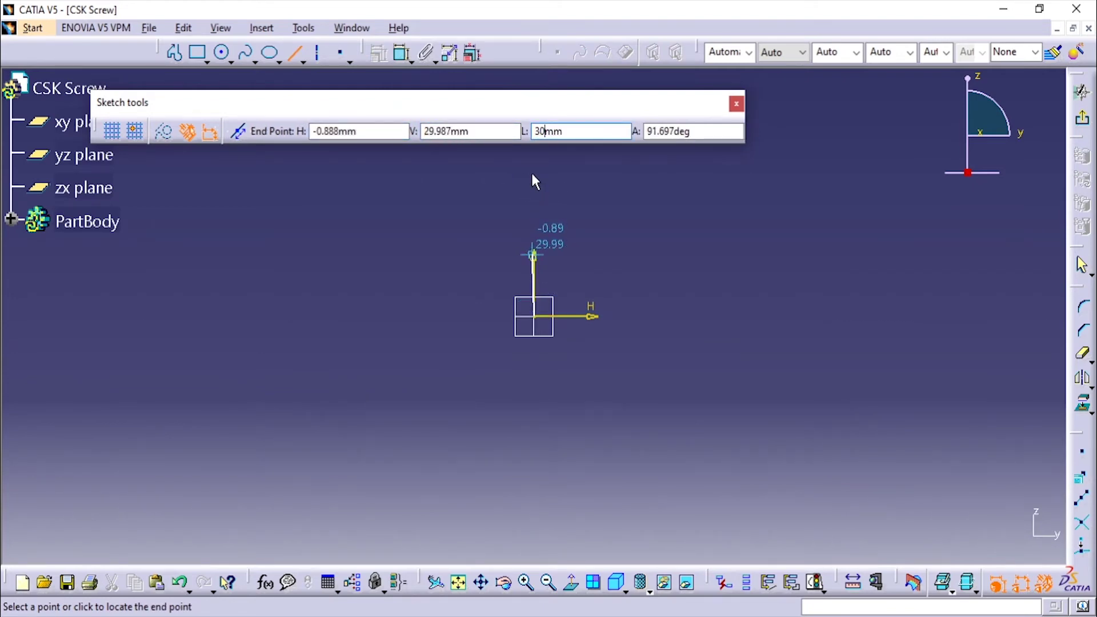
{"action": "left_click", "coordinate": [540, 181]}
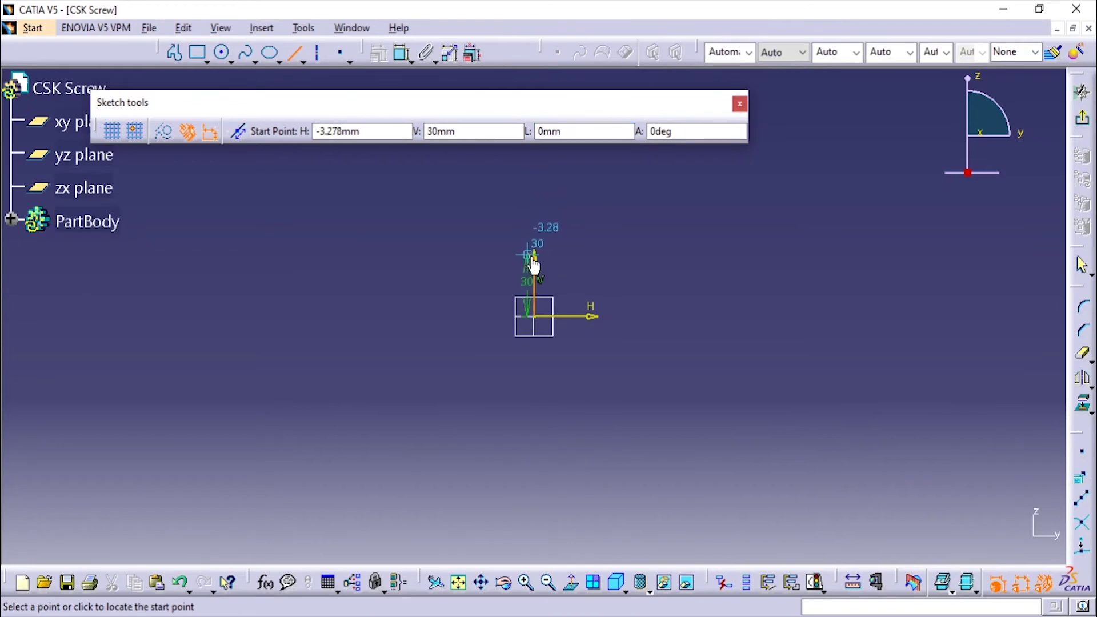
Draw a 12 mm horizontal line from the upper end of the 30 mm vertical line, following the head diameter in the PDF drawing.
{"action": "left_click", "coordinate": [534, 257]}
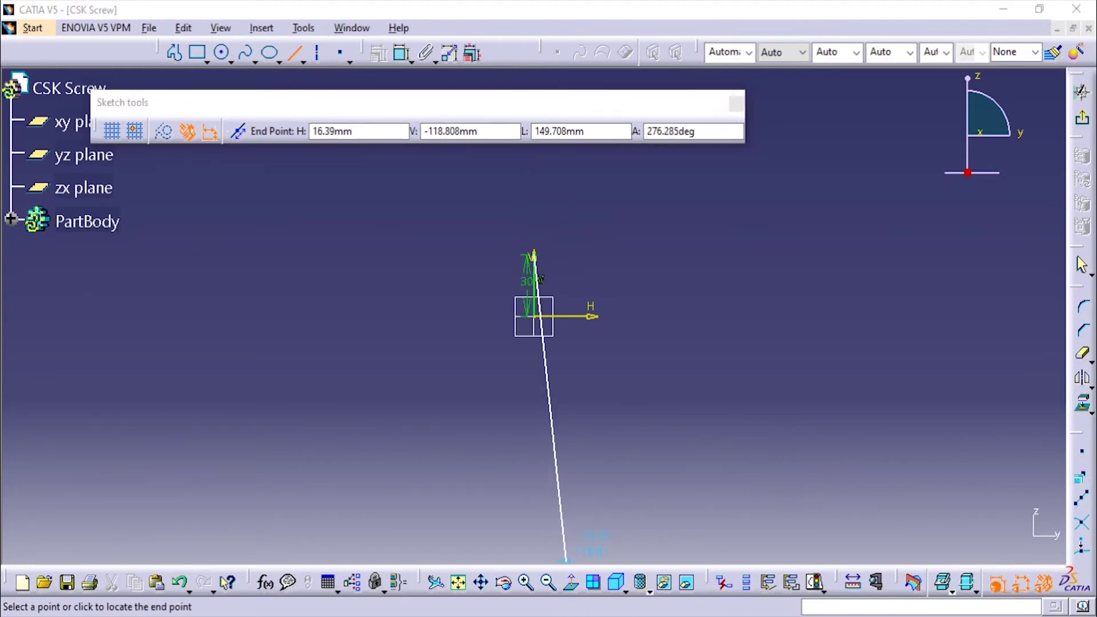
{"action": "key", "text": "alt+Tab"}
{"action": "key", "text": "alt+Tab"}
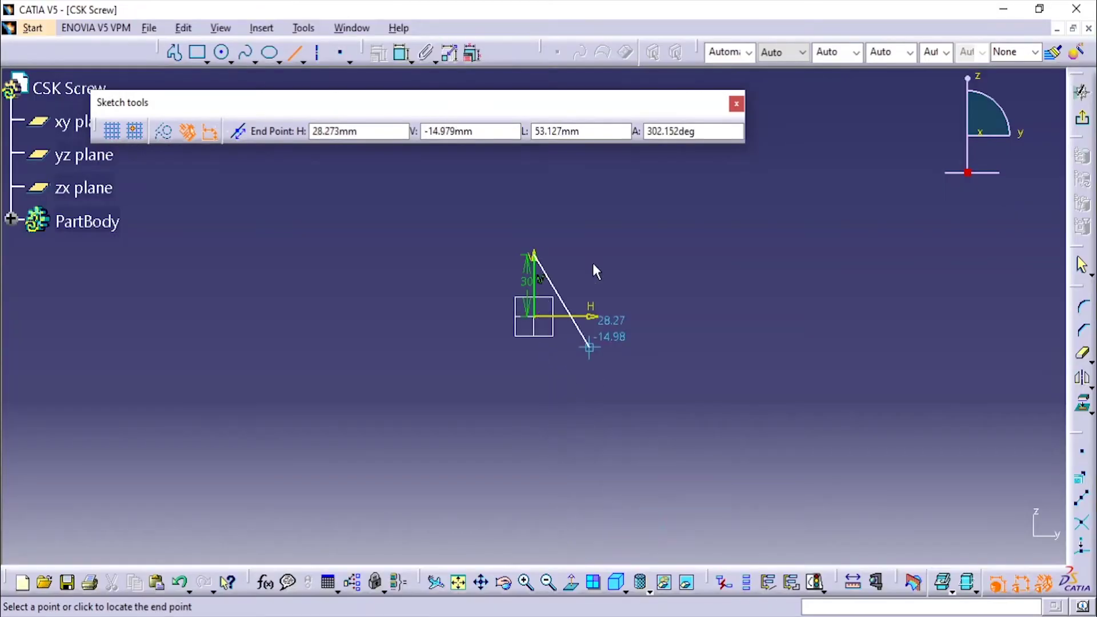
{"action": "key", "text": "Tab"}
{"action": "key", "text": "Tab"}
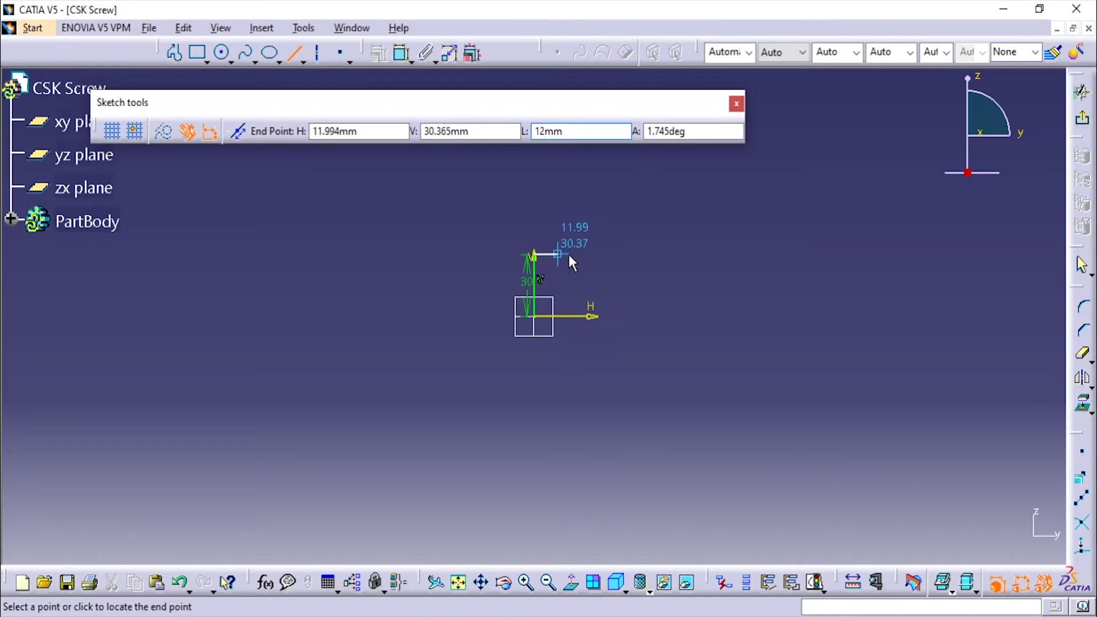
{"action": "key", "text": "Return"}
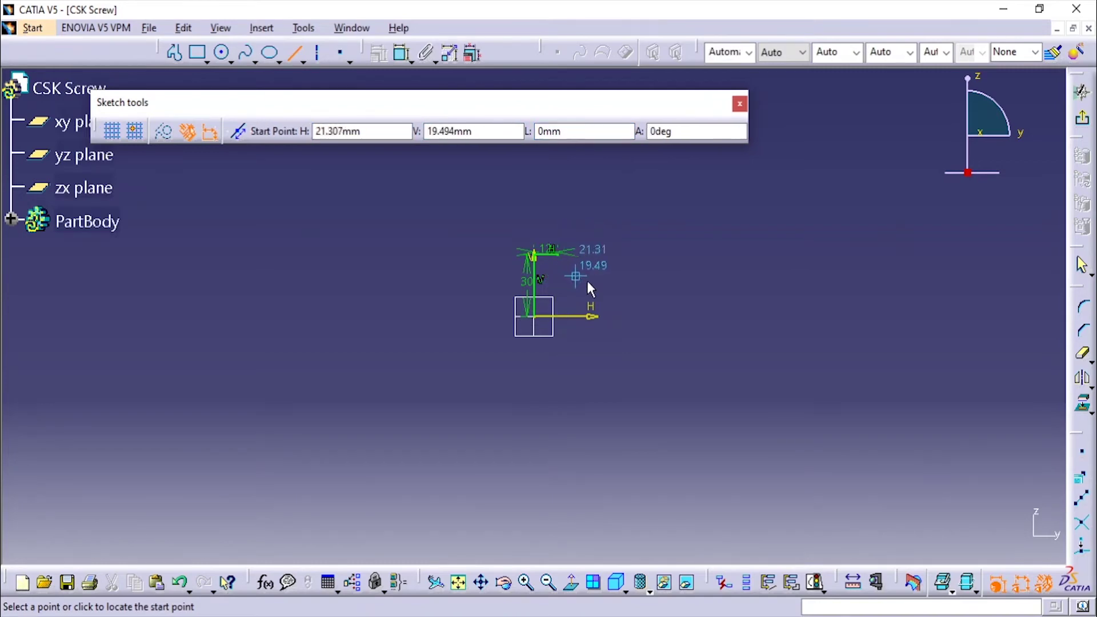
Close the profile with a slanted line to about H 5.8, V 22.7 mm, a vertical line to the H axis and a horizontal line to the origin.
{"action": "mouse_move", "coordinate": [587, 281]}
{"action": "middle_mouse_down"}
{"action": "mouse_move", "coordinate": [629, 252]}
{"action": "mouse_move", "coordinate": [626, 351]}
{"action": "mouse_move", "coordinate": [651, 300]}
{"action": "mouse_move", "coordinate": [629, 289]}
{"action": "middle_mouse_up"}
{"action": "left_click", "coordinate": [615, 287]}
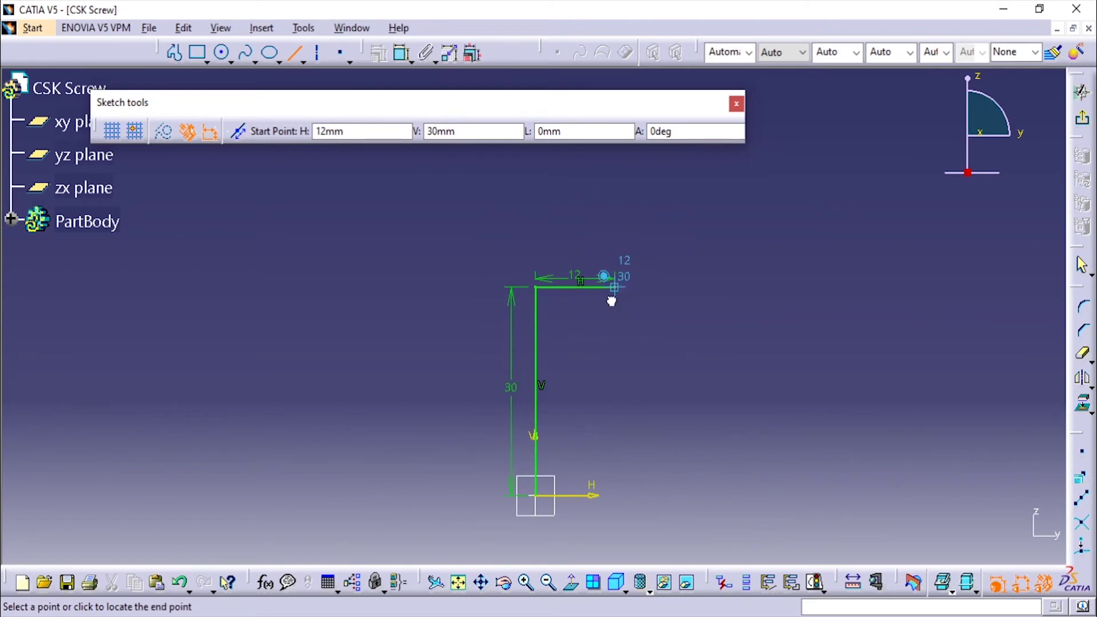
{"action": "left_click", "coordinate": [574, 338]}
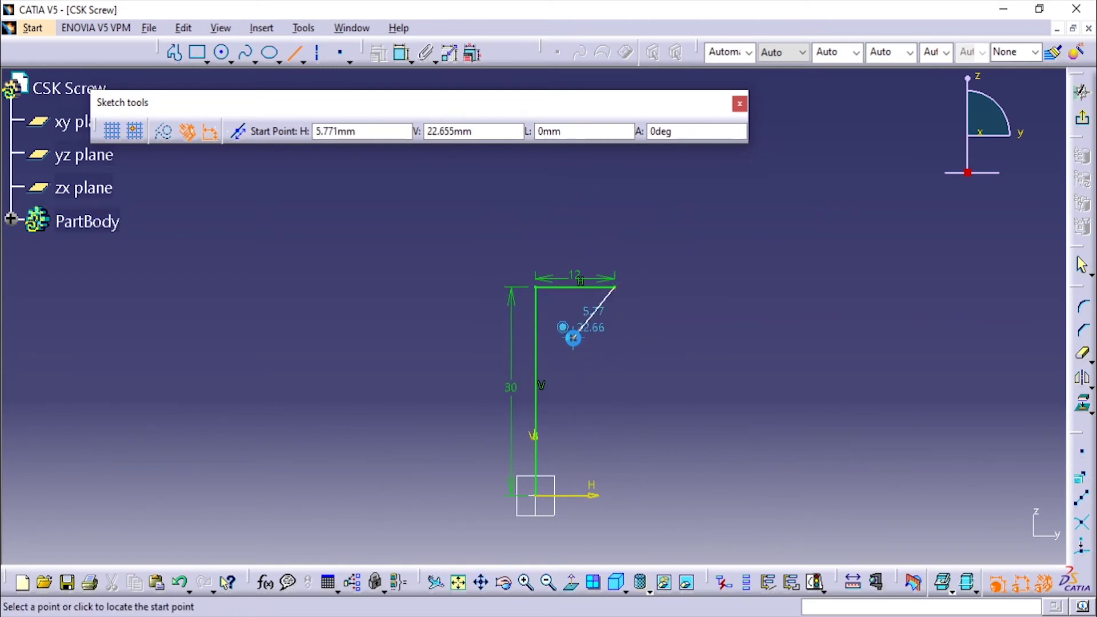
{"action": "left_click", "coordinate": [573, 495]}
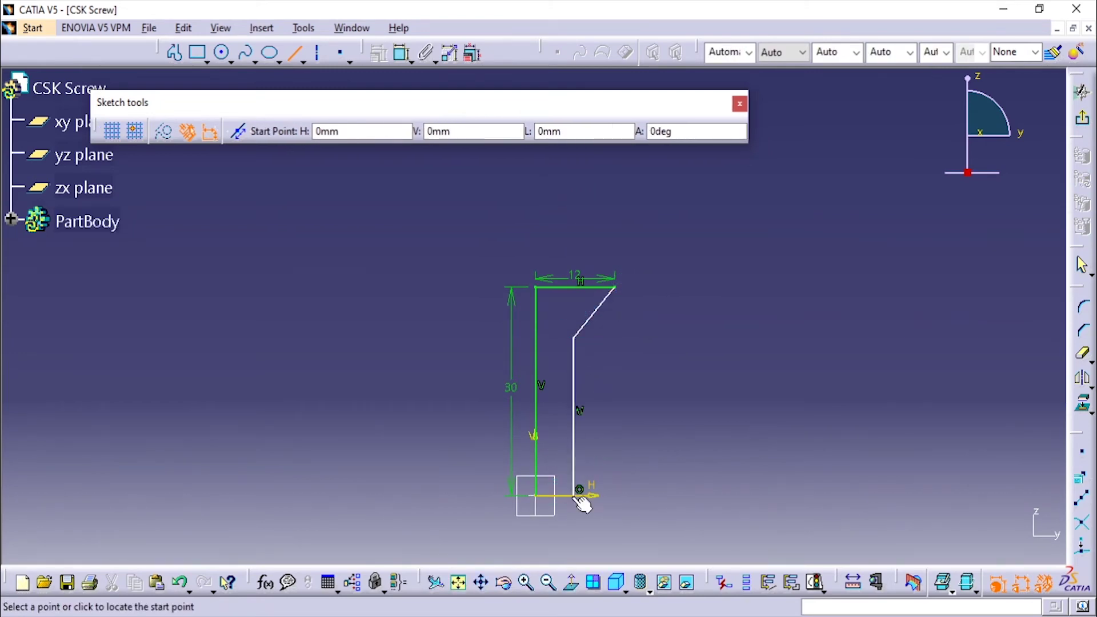
{"action": "left_click", "coordinate": [537, 496]}
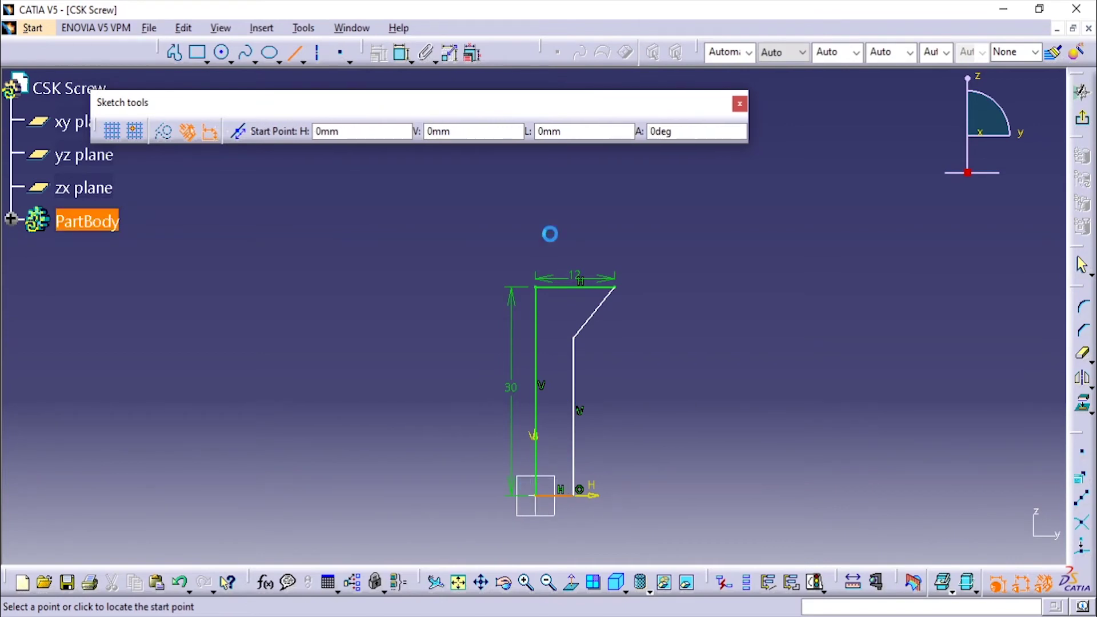
Dimension the angle between the slanted line and the upper horizontal line, and set it to 45 degrees.
{"action": "left_click", "coordinate": [411, 58]}
{"action": "left_click", "coordinate": [424, 80]}
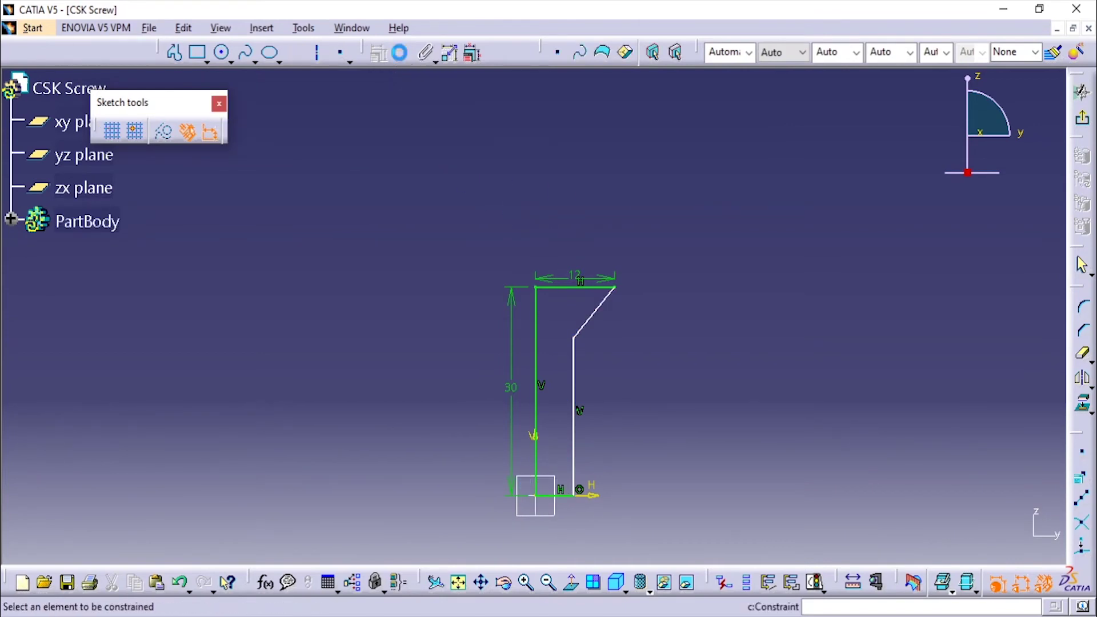
{"action": "left_click", "coordinate": [595, 312]}
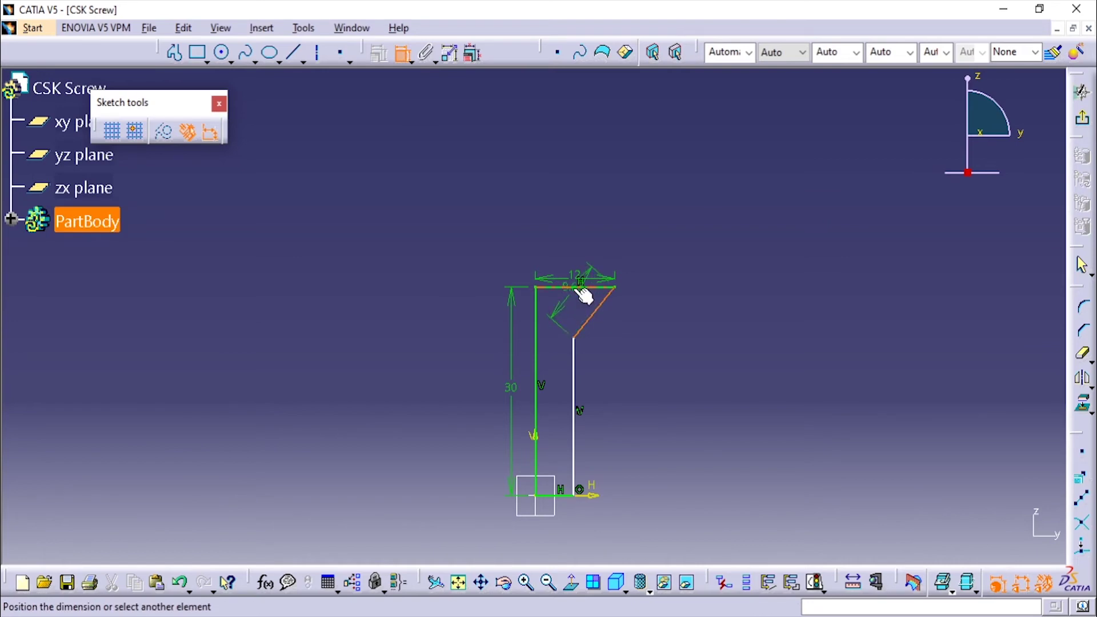
{"action": "left_click", "coordinate": [576, 307]}
{"action": "double_click", "coordinate": [576, 303]}
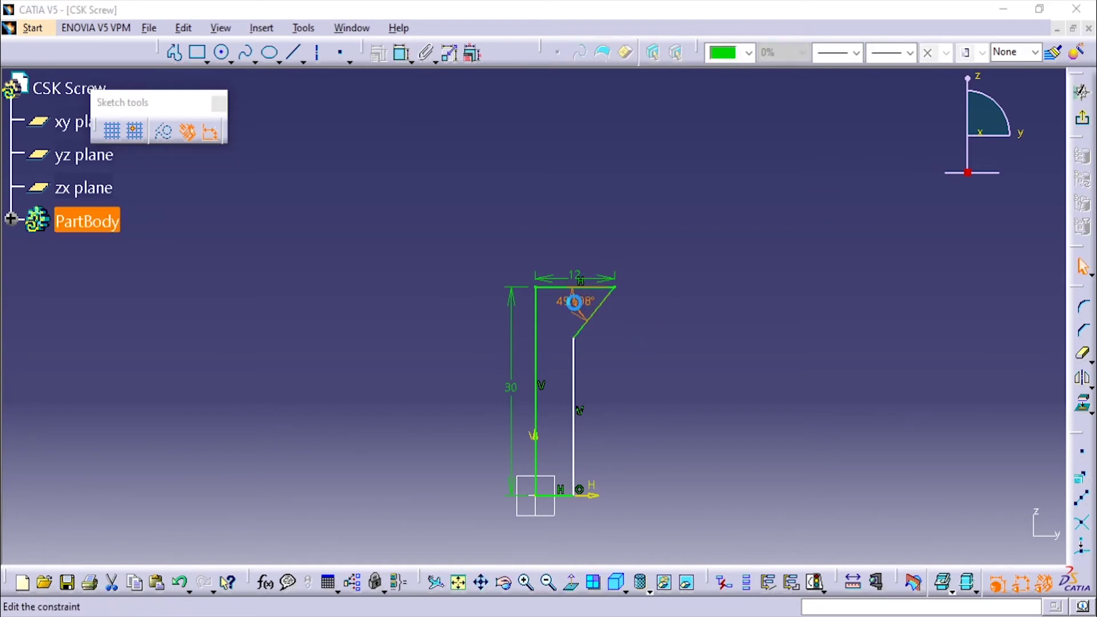
{"action": "type", "text": "45"}
{"action": "key", "text": "Return"}
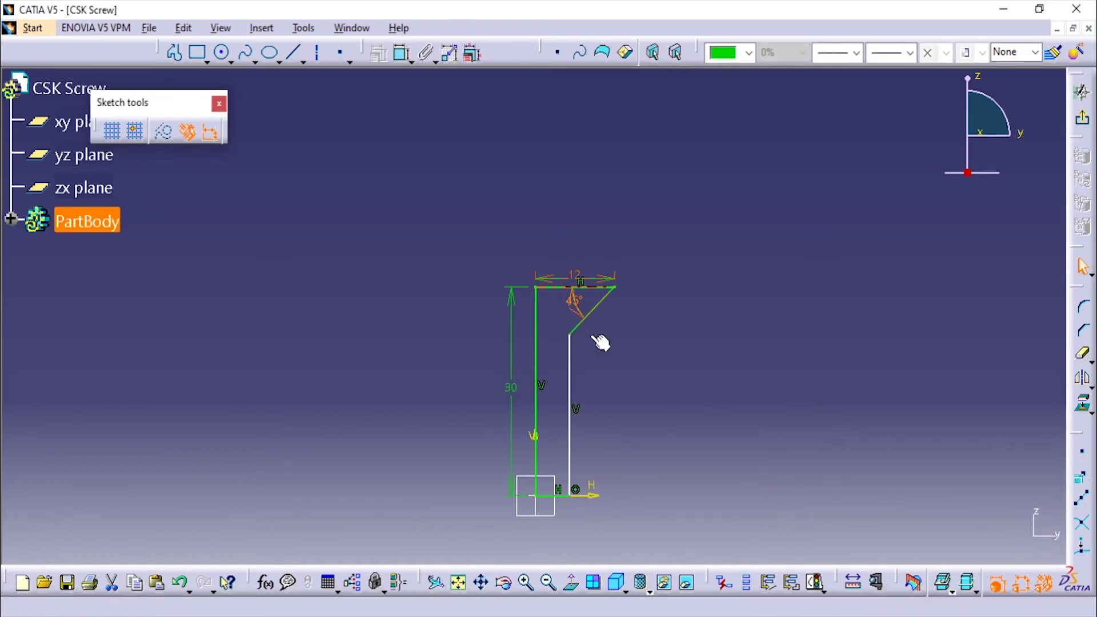
{"action": "left_click", "coordinate": [570, 394]}
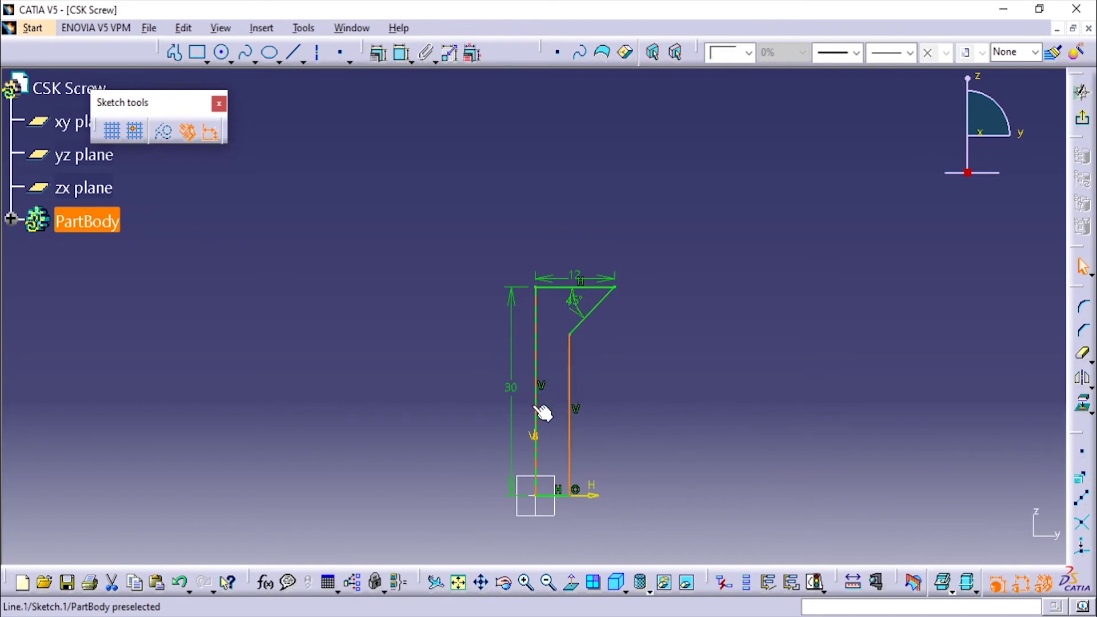
{"action": "left_click", "coordinate": [543, 413]}
{"action": "left_click", "coordinate": [401, 53]}
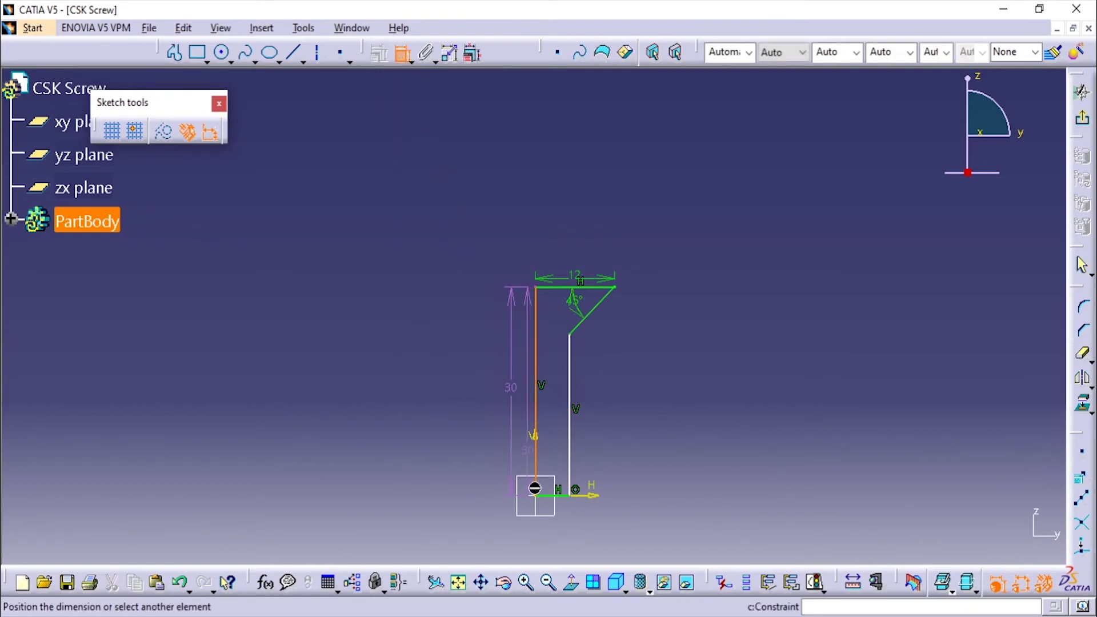
{"action": "left_click", "coordinate": [575, 464]}
Dimension the distance between the two vertical lines as 6 mm, consulting the PDF drawing for the thread size, and check the sketch's solving status.
{"action": "left_click", "coordinate": [404, 53]}
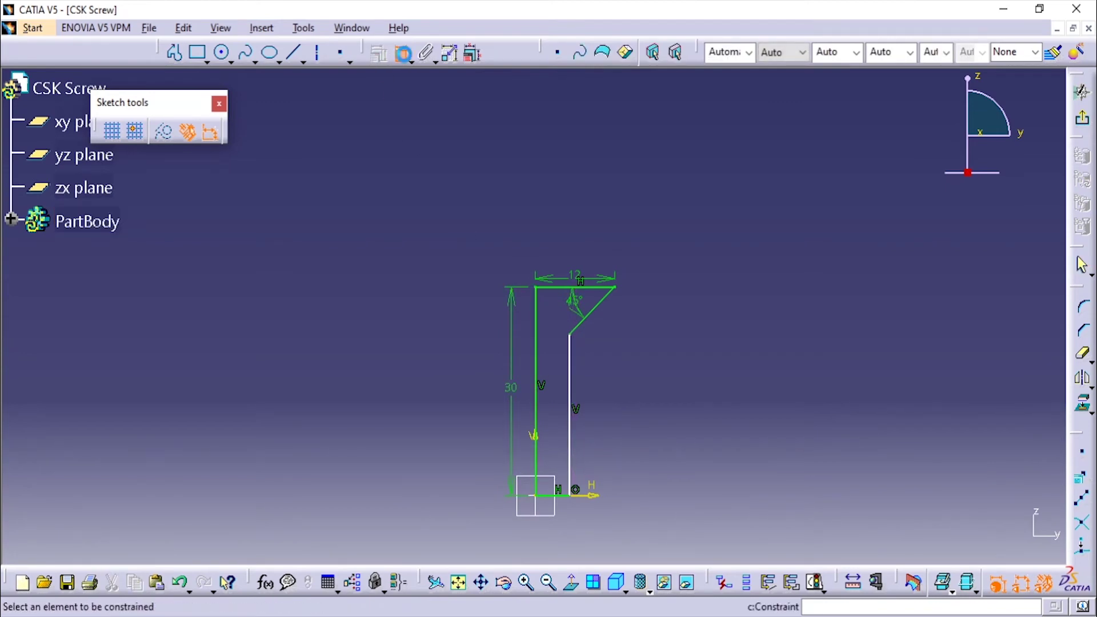
{"action": "left_click", "coordinate": [536, 455]}
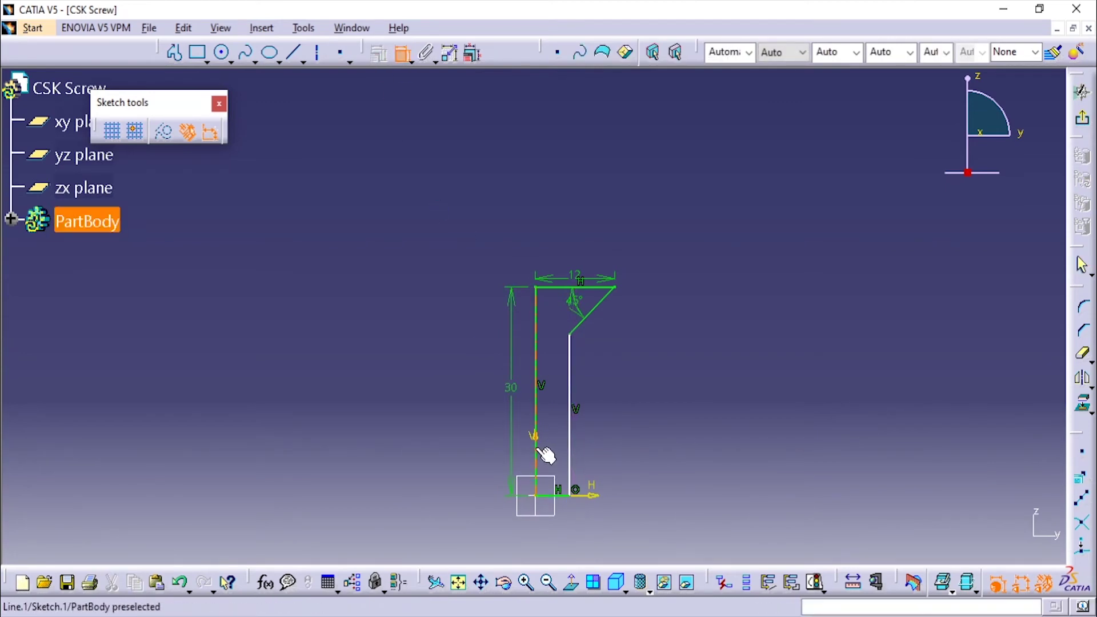
{"action": "left_click", "coordinate": [570, 451]}
{"action": "left_click", "coordinate": [552, 548]}
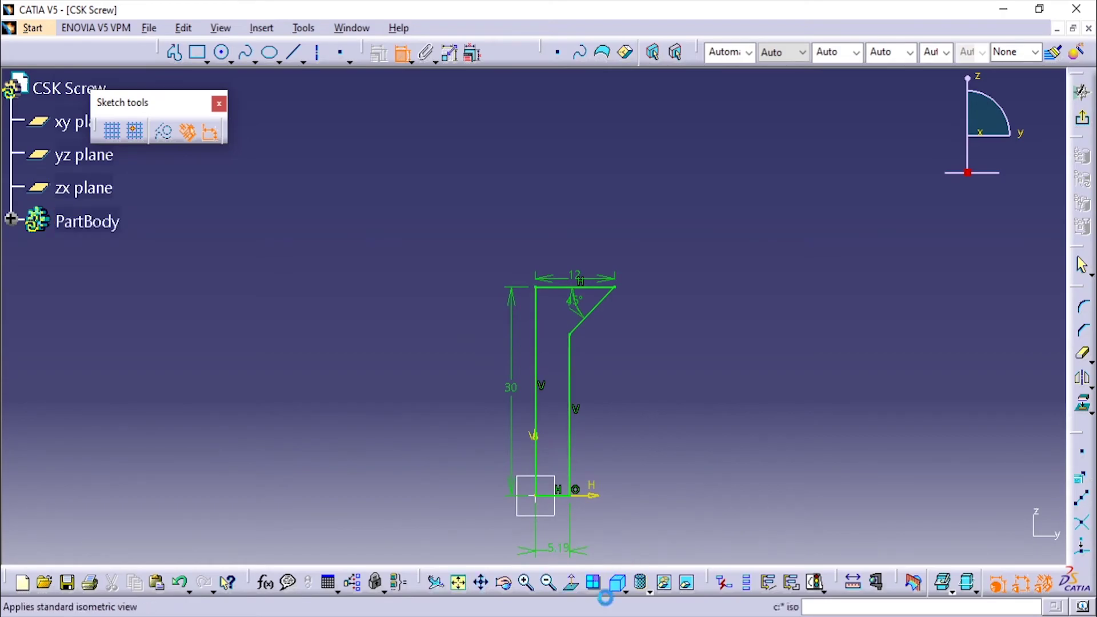
{"action": "key", "text": "alt+Tab"}
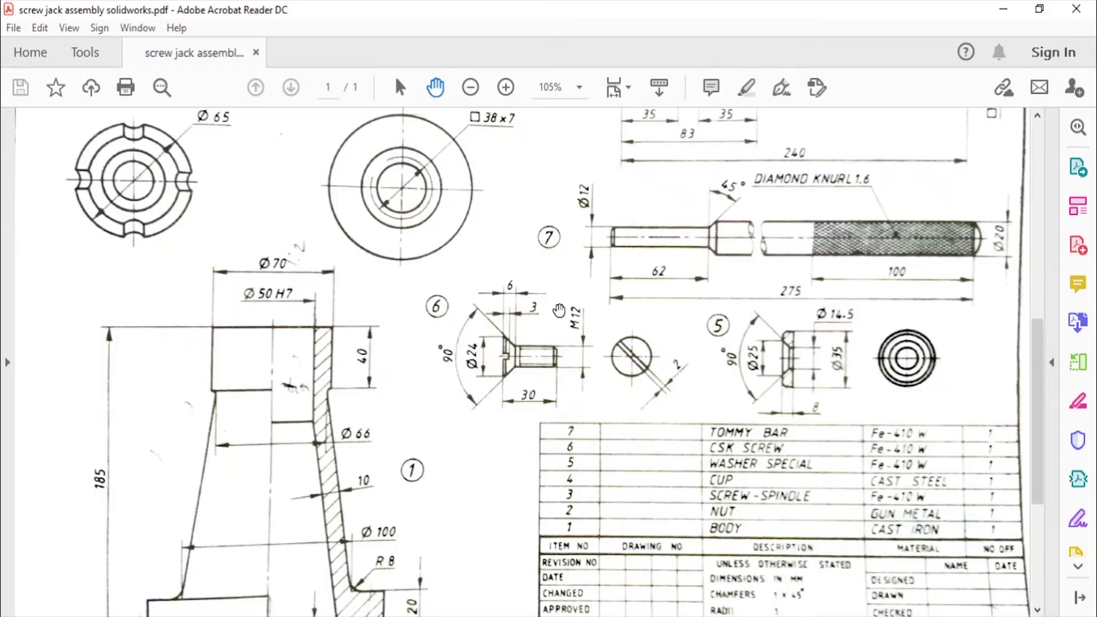
{"action": "key", "text": "alt+Tab"}
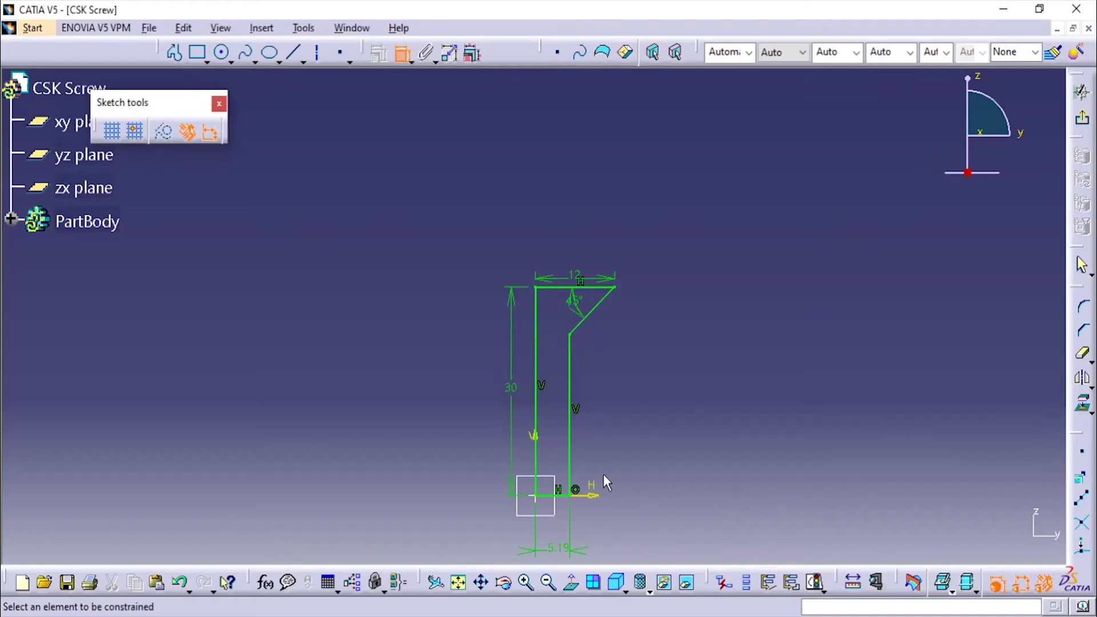
{"action": "double_click", "coordinate": [566, 549]}
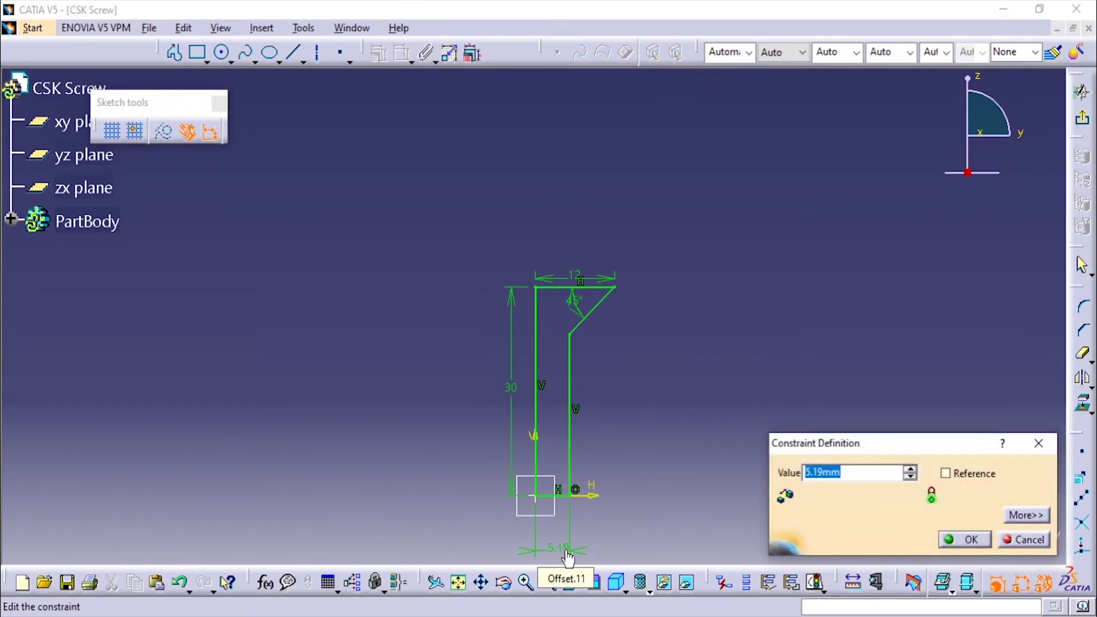
{"action": "type", "text": "6"}
{"action": "key", "text": "Return"}
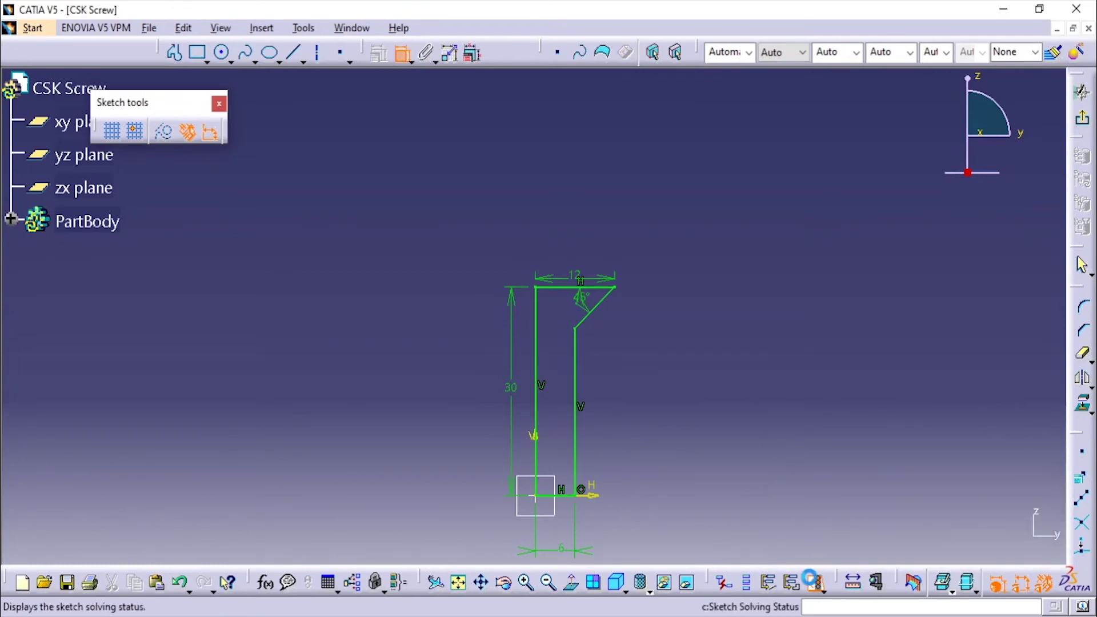
{"action": "left_click", "coordinate": [815, 582]}
{"action": "left_click", "coordinate": [892, 536]}
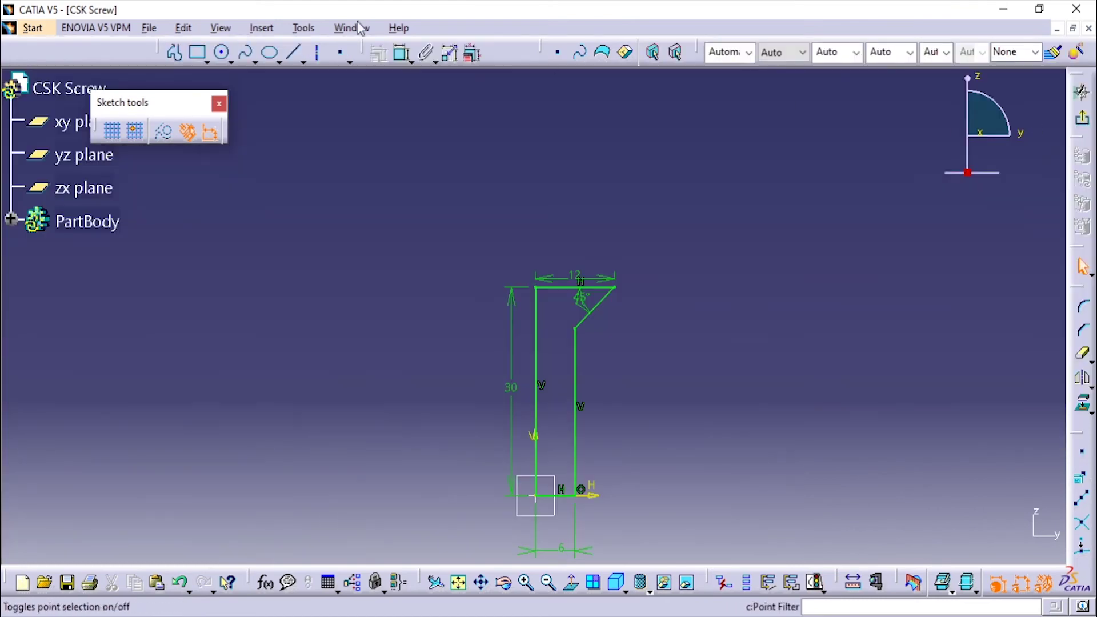
Exit the sketch and revolve the screw profile into a full Shaft about the vertical Z axis.
{"action": "left_click", "coordinate": [1082, 119]}
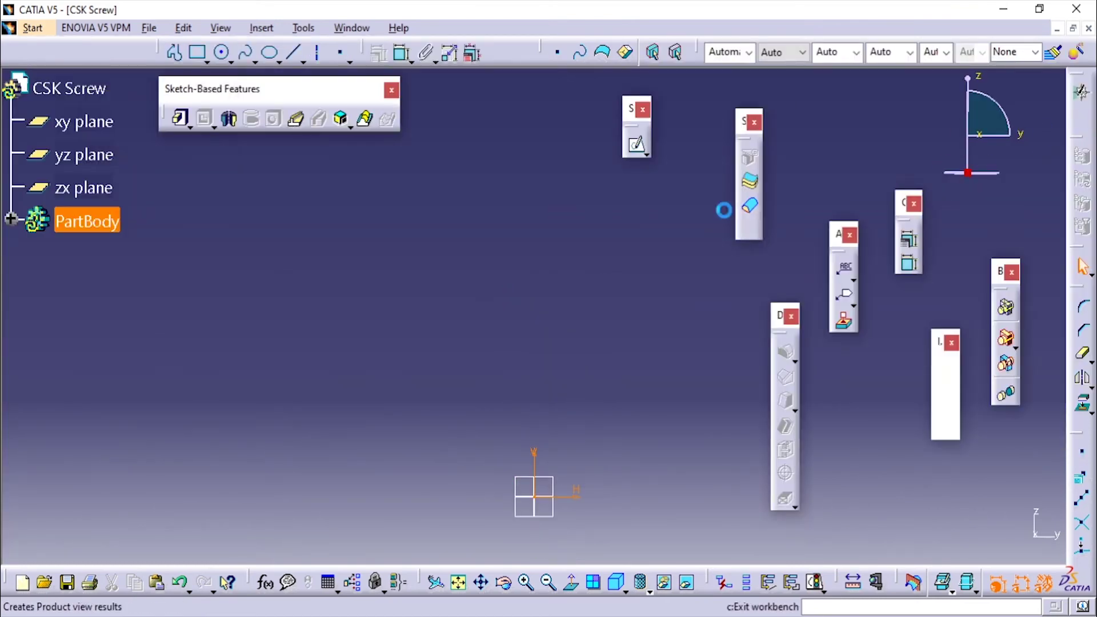
{"action": "left_click", "coordinate": [230, 119]}
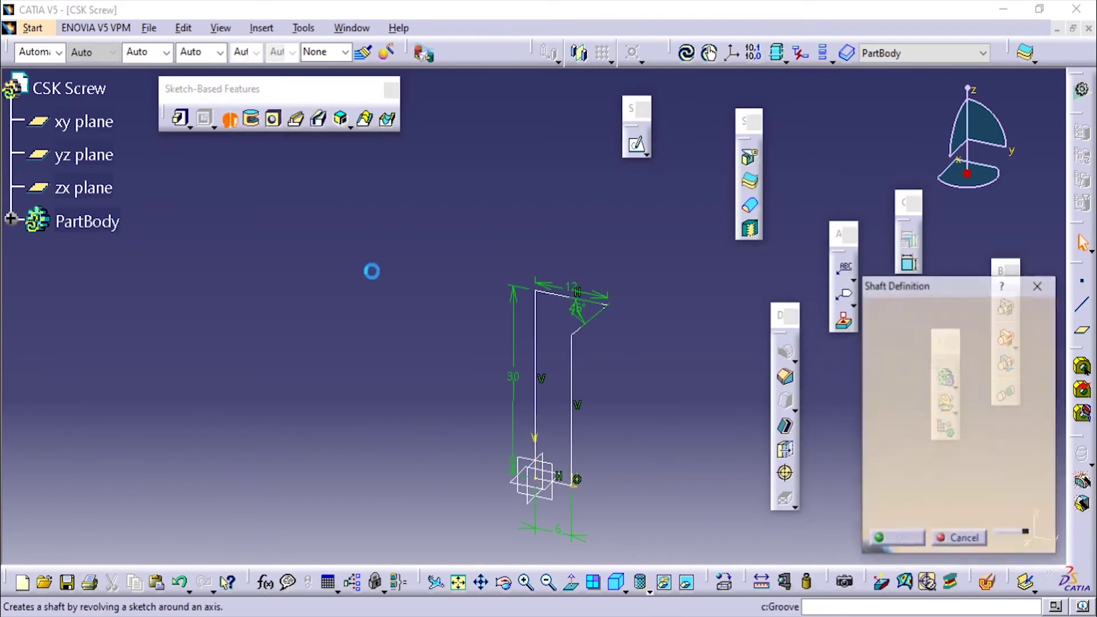
{"action": "right_click", "coordinate": [970, 484]}
{"action": "left_click", "coordinate": [968, 546]}
{"action": "left_click", "coordinate": [896, 540]}
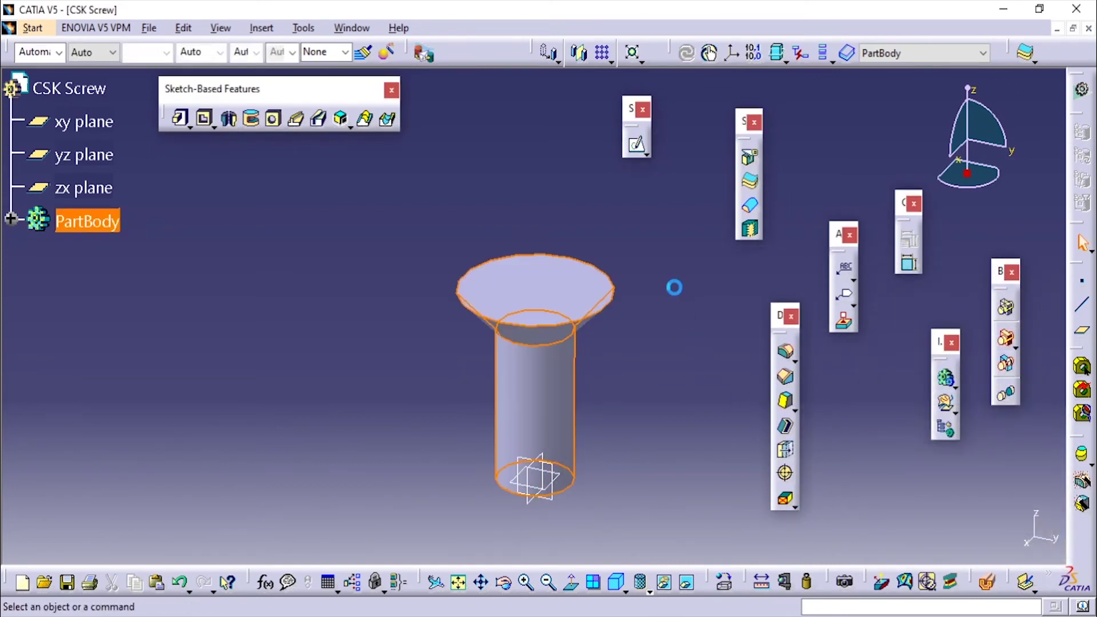
On the screw head's flat face, sketch a narrow centered rectangle at the origin, about 35 mm long vertically and 1 mm wide.
{"action": "left_click", "coordinate": [537, 296]}
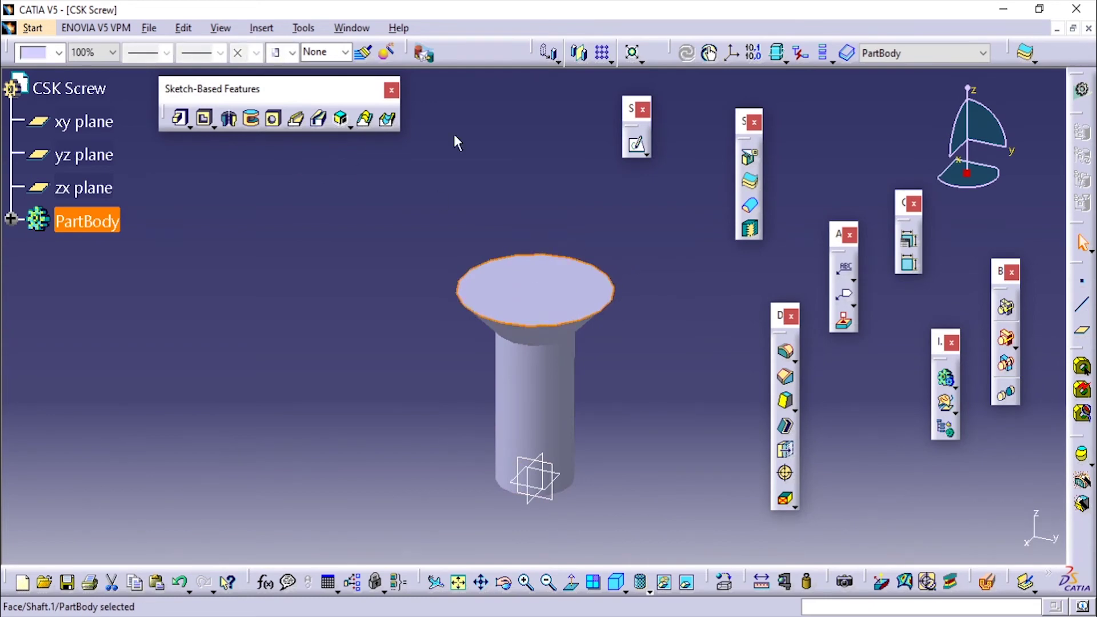
{"action": "left_click", "coordinate": [636, 144]}
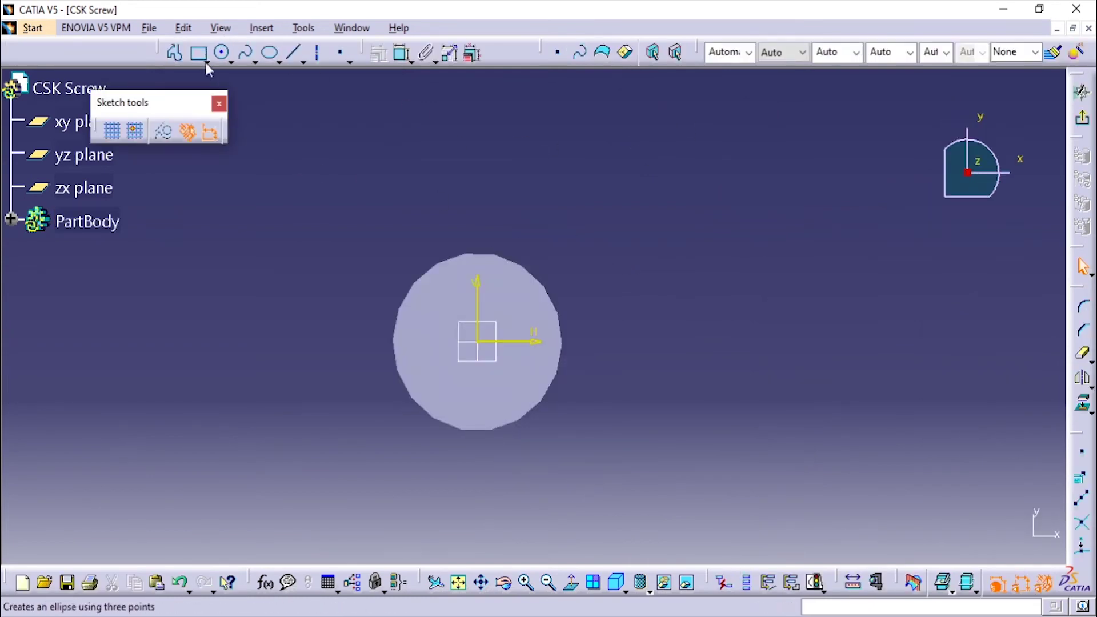
{"action": "left_click", "coordinate": [205, 59]}
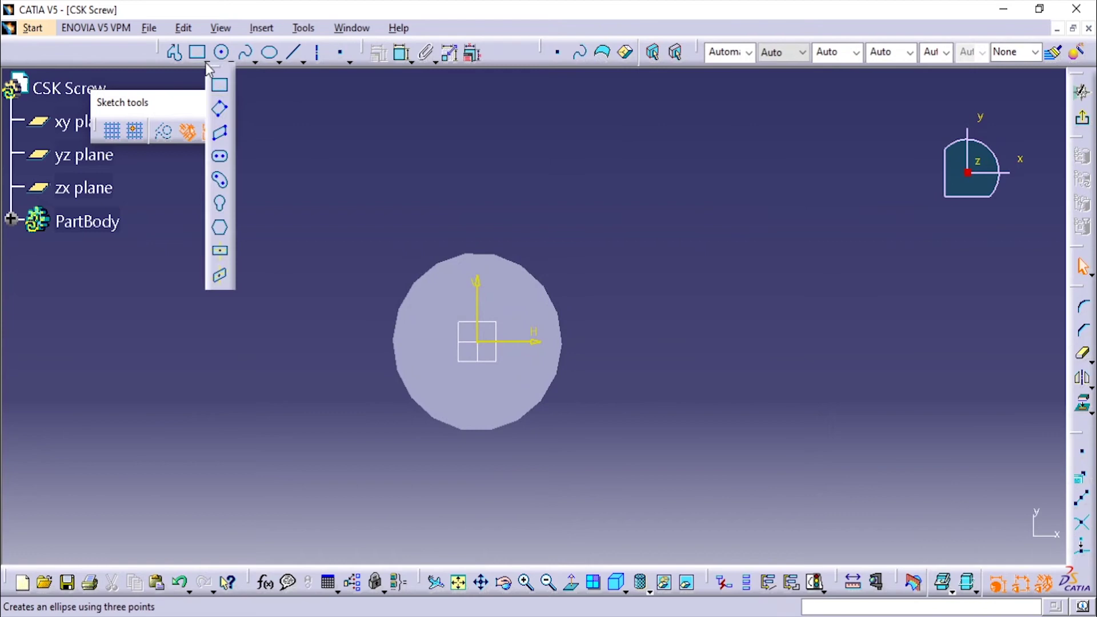
{"action": "left_click", "coordinate": [221, 253]}
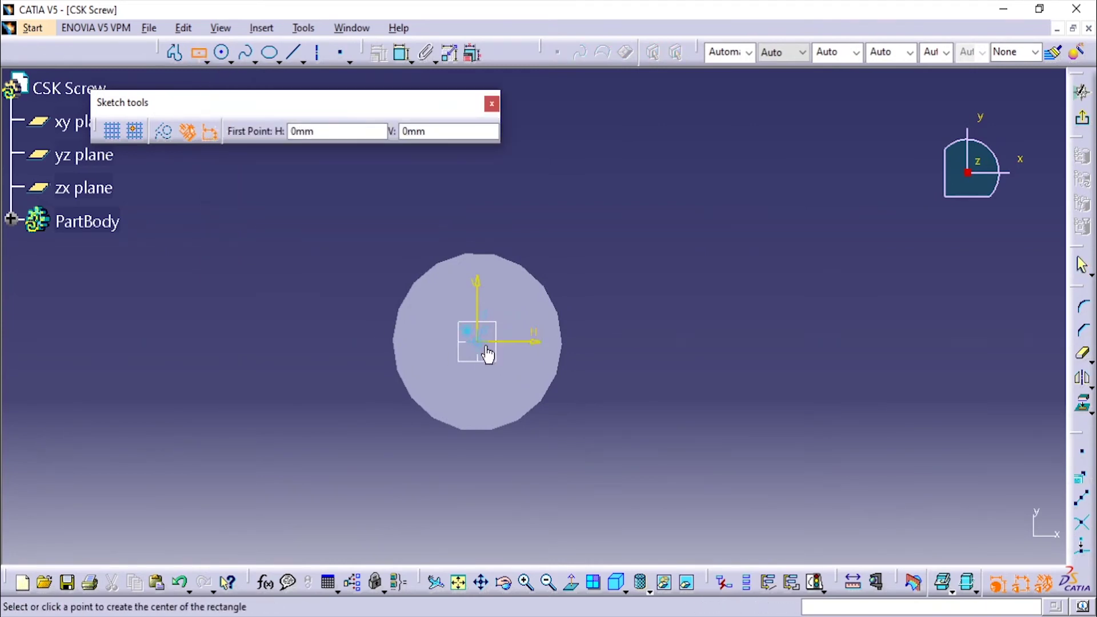
{"action": "left_click", "coordinate": [479, 343]}
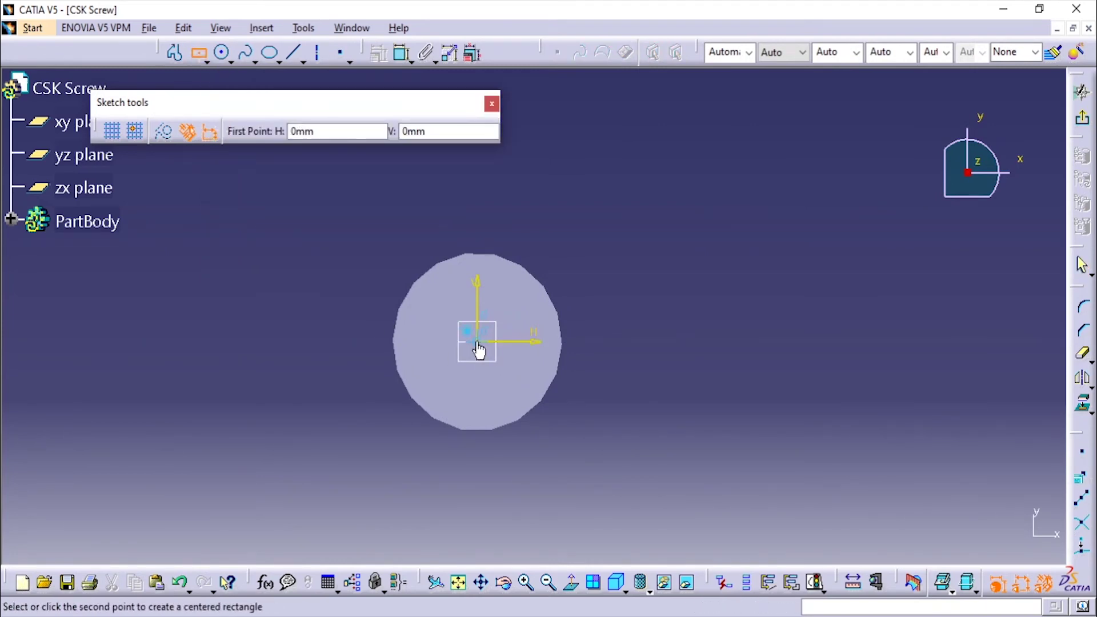
{"action": "left_click", "coordinate": [481, 472]}
Dimension the slot rectangle's vertical length and set it to 28 mm.
{"action": "left_click", "coordinate": [404, 54]}
{"action": "left_click", "coordinate": [481, 312]}
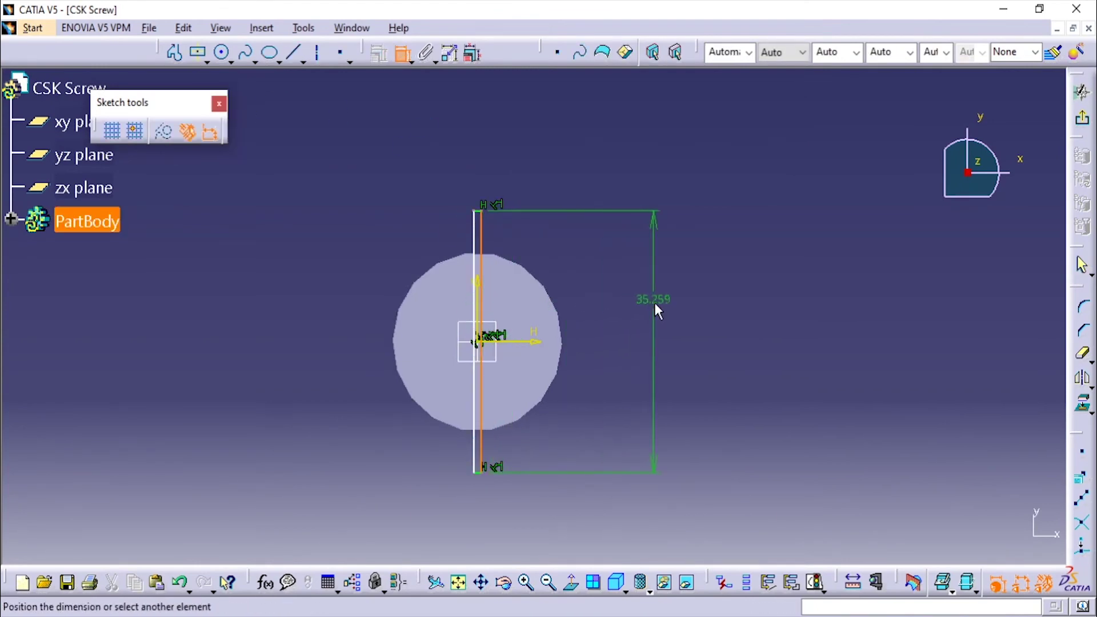
{"action": "left_click", "coordinate": [656, 302]}
{"action": "double_click", "coordinate": [659, 295]}
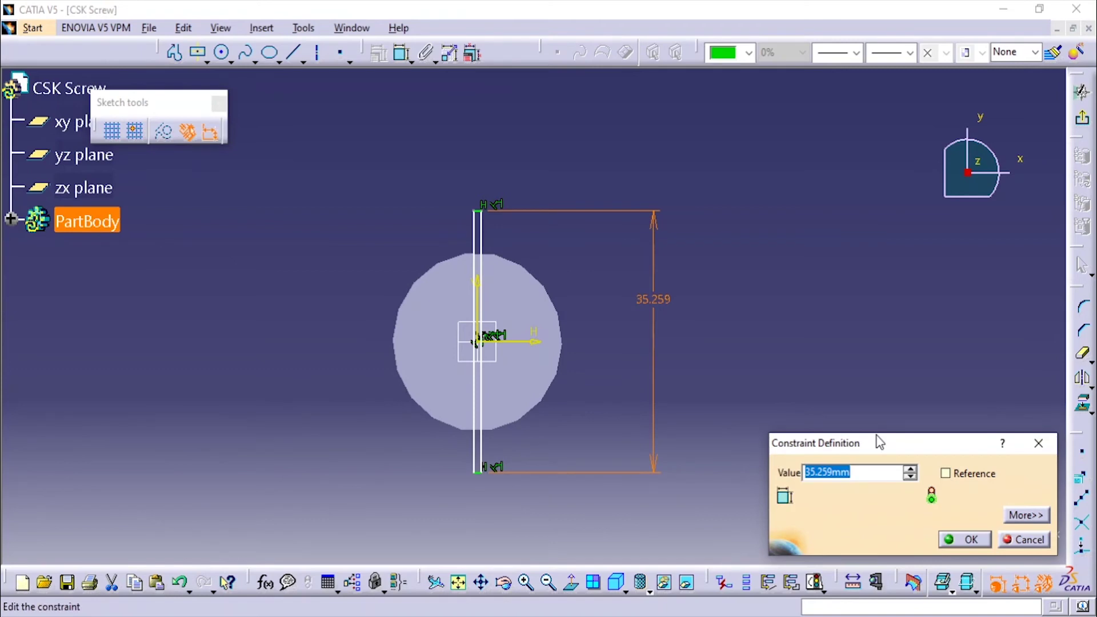
{"action": "type", "text": "28"}
{"action": "key", "text": "Return"}
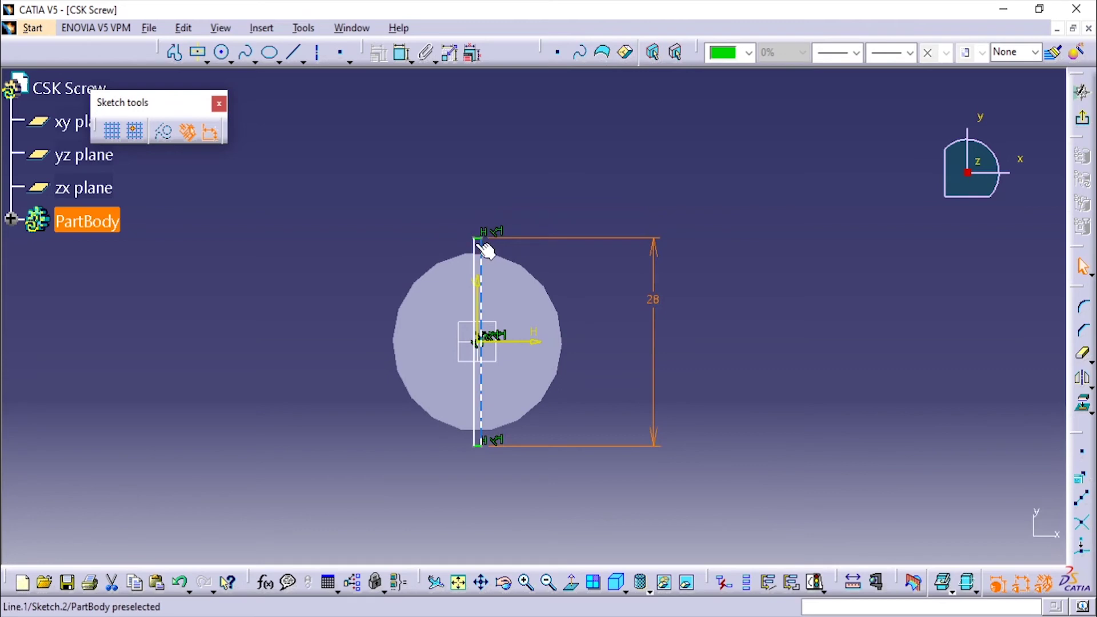
Dimension the slot rectangle's narrow width and set it to 2 mm, consulting the PDF drawing for the slot width.
{"action": "mouse_move", "coordinate": [493, 260]}
{"action": "middle_mouse_down"}
{"action": "mouse_move", "coordinate": [534, 240]}
{"action": "mouse_move", "coordinate": [457, 190]}
{"action": "middle_mouse_up"}
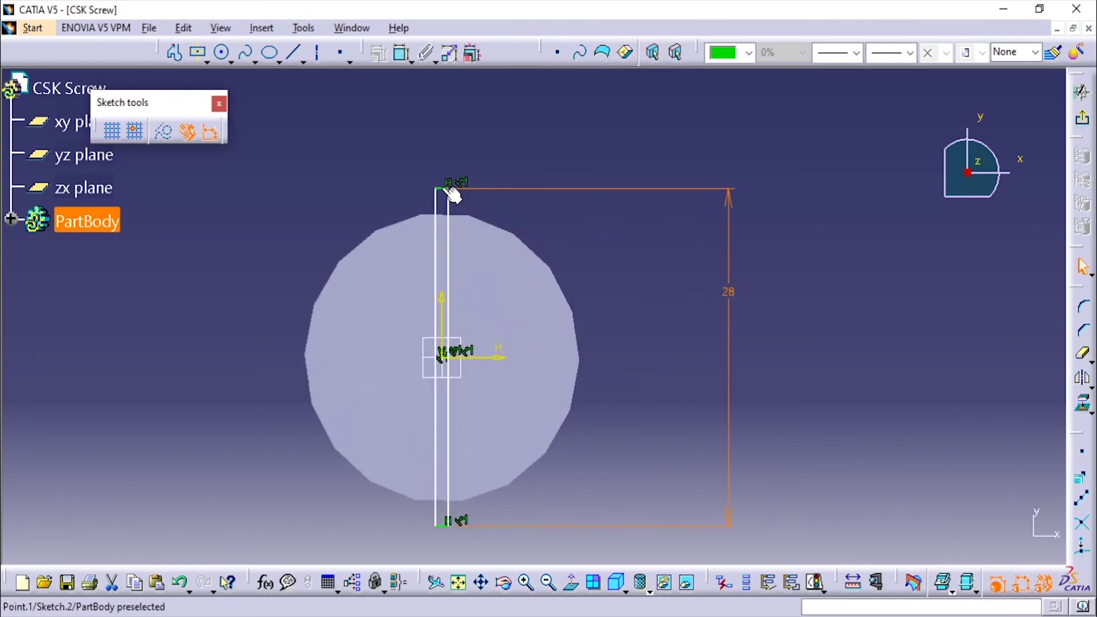
{"action": "left_click", "coordinate": [451, 194]}
{"action": "left_click", "coordinate": [403, 52]}
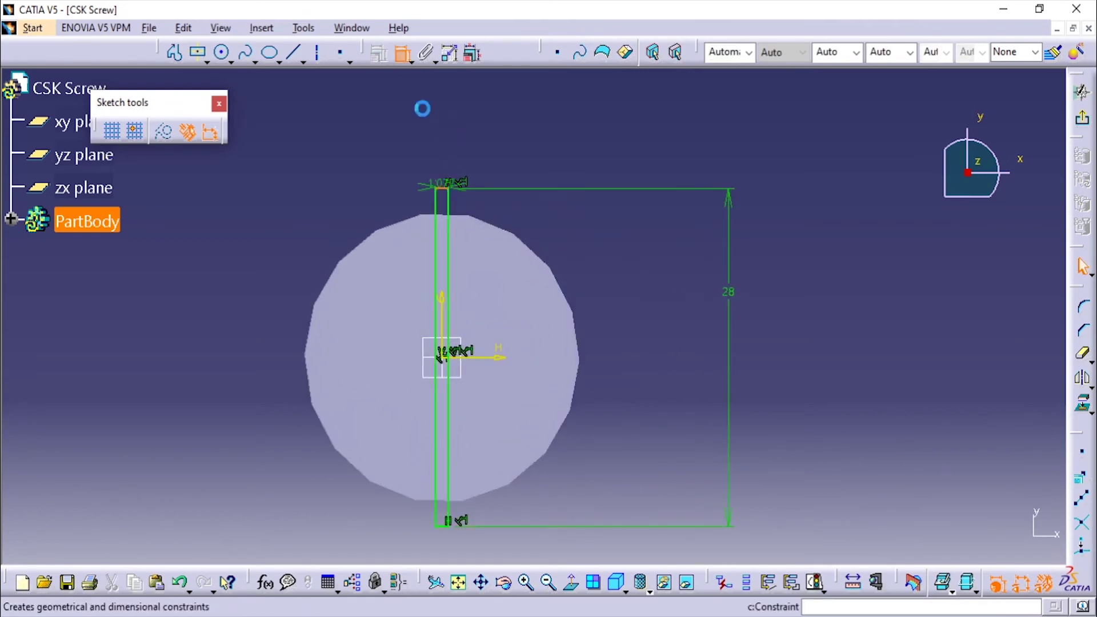
{"action": "left_click", "coordinate": [472, 151]}
{"action": "key", "text": "alt+Tab"}
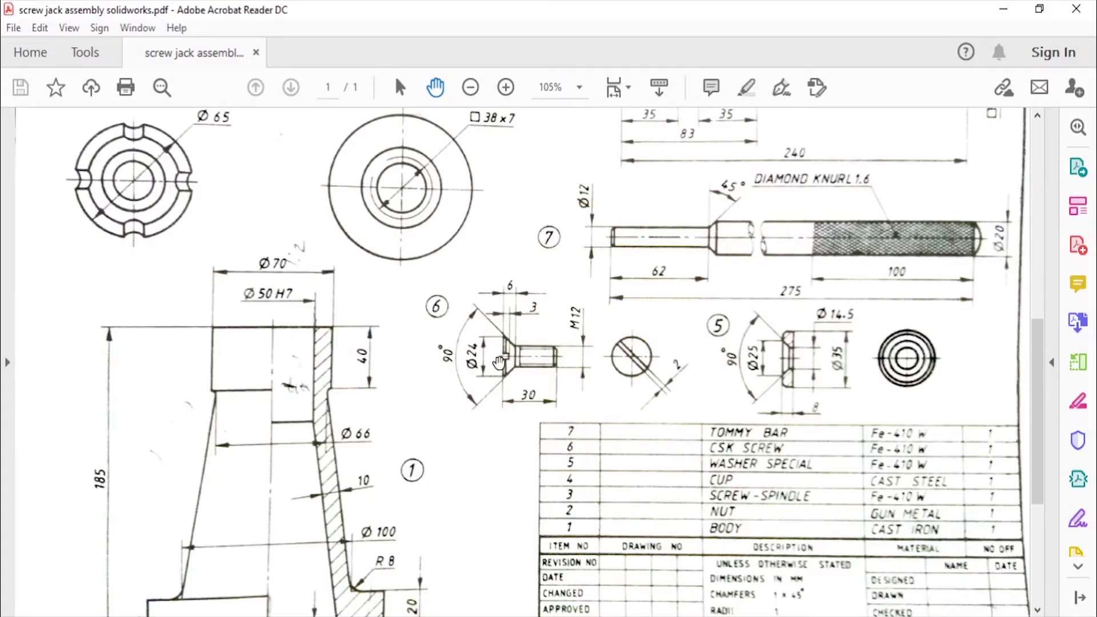
{"action": "key", "text": "alt+Tab"}
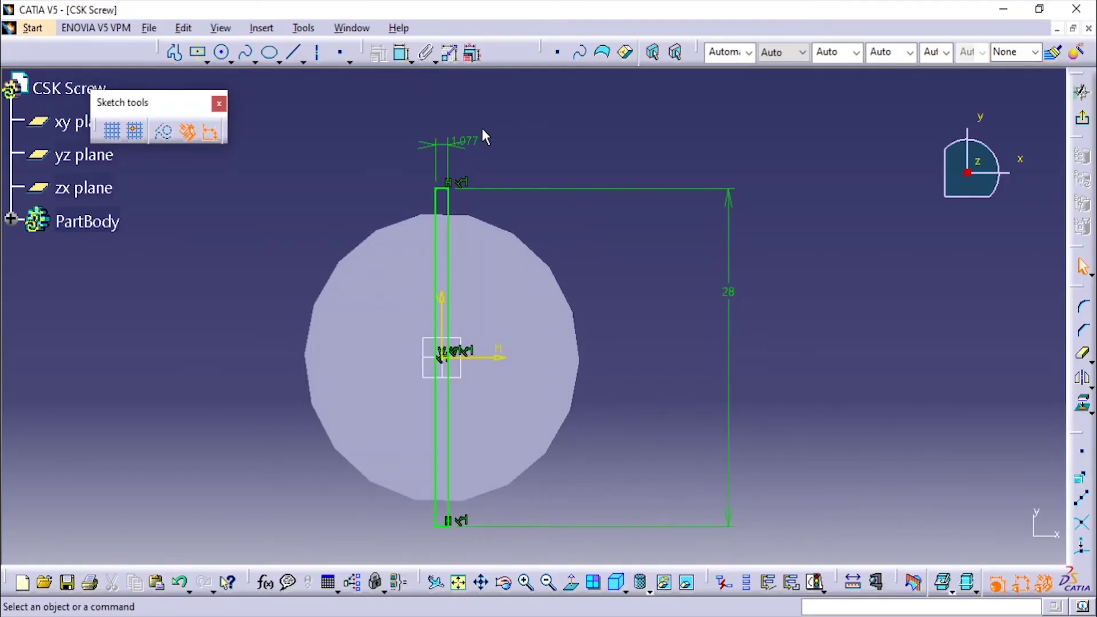
{"action": "double_click", "coordinate": [464, 140]}
{"action": "key", "text": "Escape"}
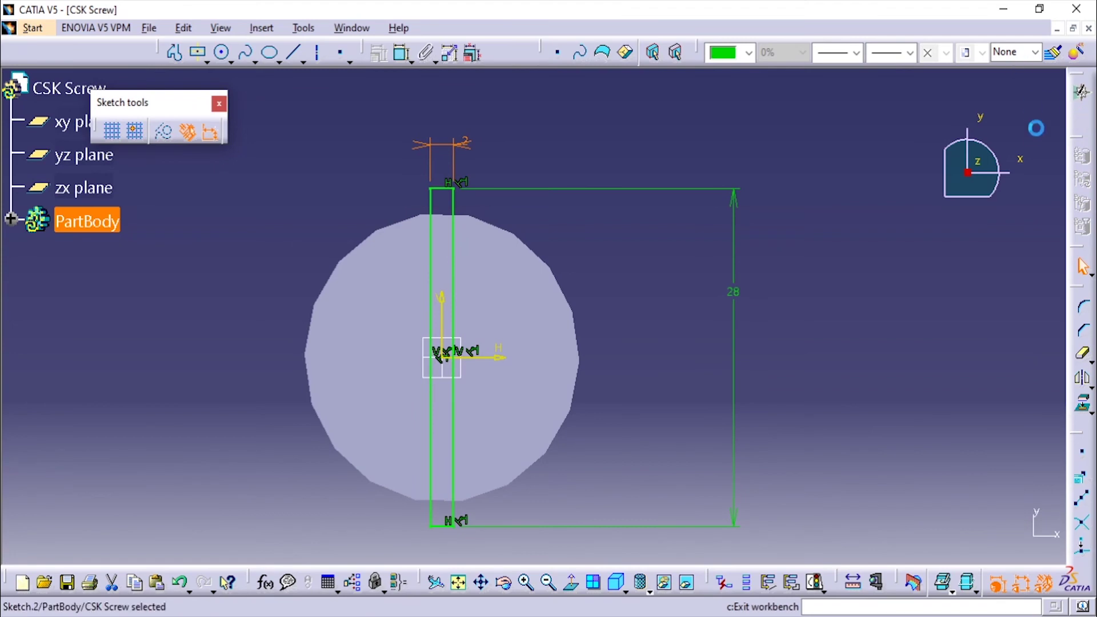
Exit the sketch, cut the slot into the screw head as a 3 mm deep Pocket, and check the PDF drawing.
{"action": "left_click", "coordinate": [1082, 92]}
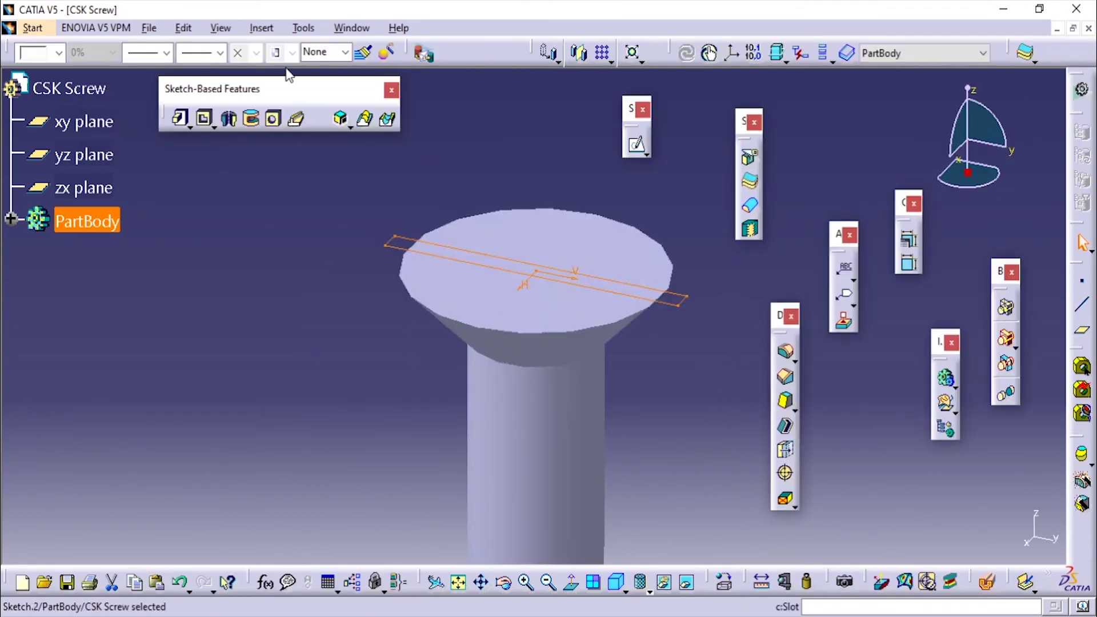
{"action": "left_click", "coordinate": [206, 120]}
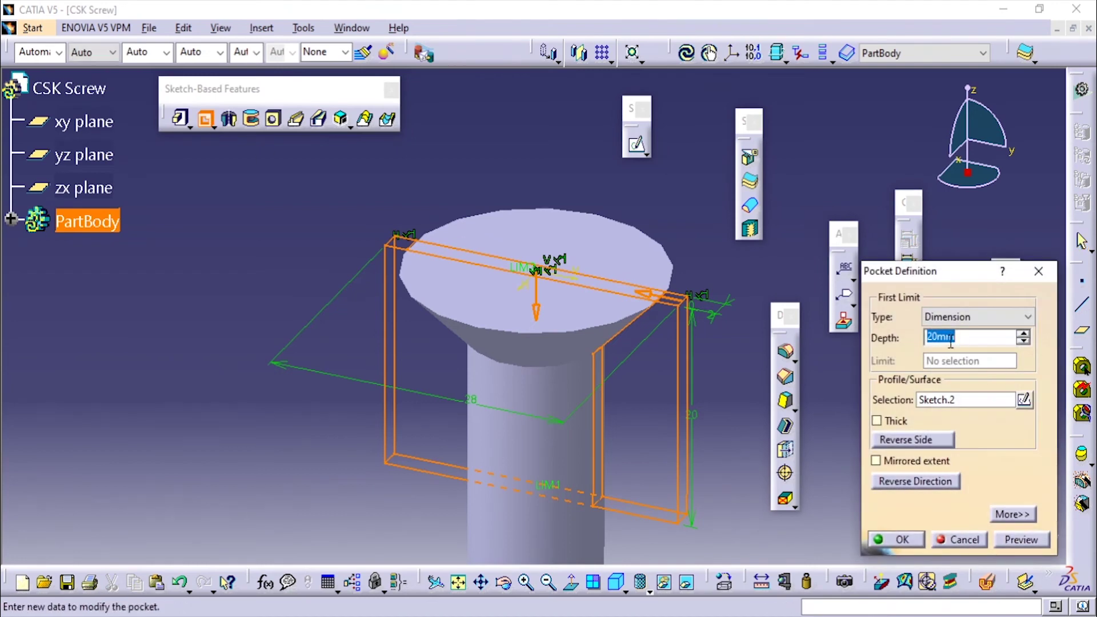
{"action": "type", "text": "3"}
{"action": "left_click", "coordinate": [978, 399]}
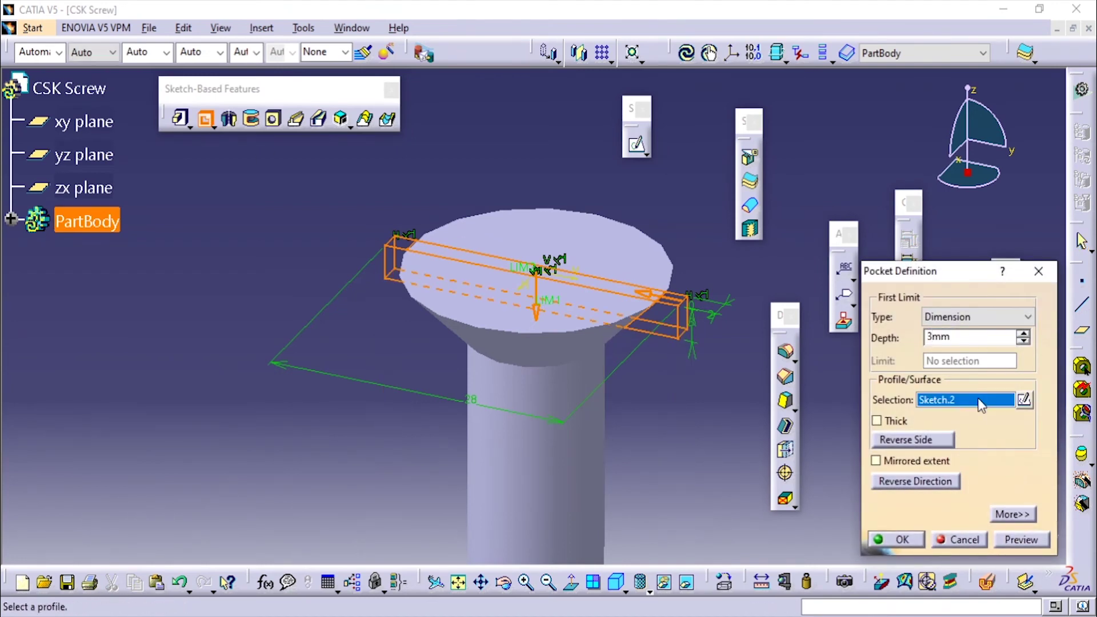
{"action": "left_click", "coordinate": [899, 542]}
{"action": "key", "text": "alt+Tab"}
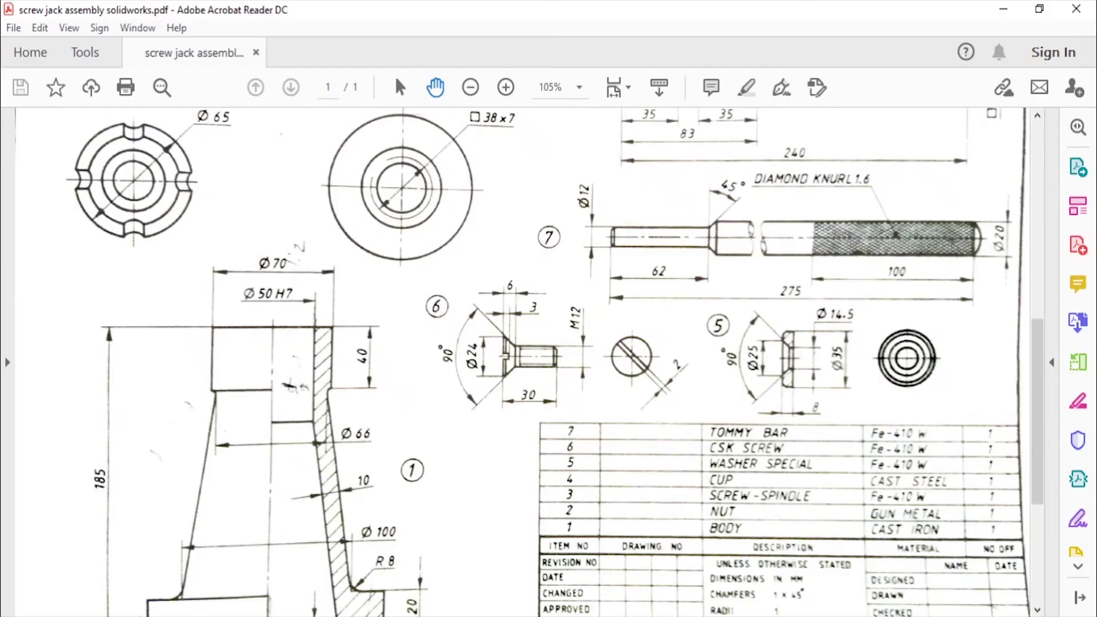
{"action": "key", "text": "alt+Tab"}
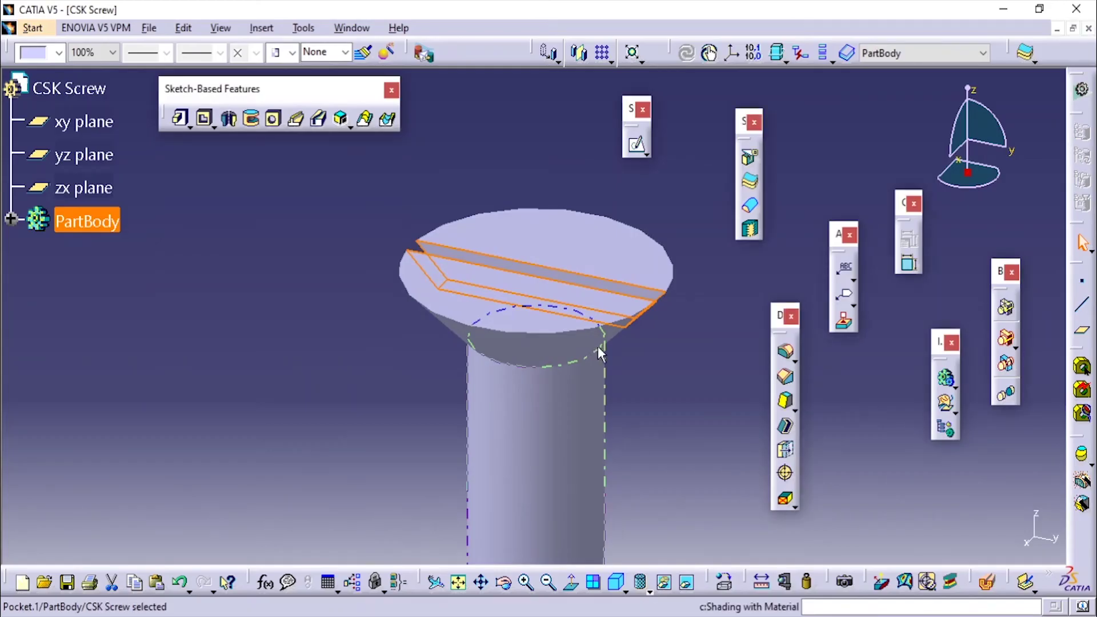
{"action": "left_click", "coordinate": [653, 404]}
{"action": "mouse_move", "coordinate": [691, 351]}
{"action": "middle_mouse_down", "text": "ctrl"}
{"action": "mouse_move", "coordinate": [691, 412]}
{"action": "mouse_move", "coordinate": [681, 360]}
{"action": "middle_mouse_up", "text": "ctrl"}
{"action": "left_click", "coordinate": [787, 472]}
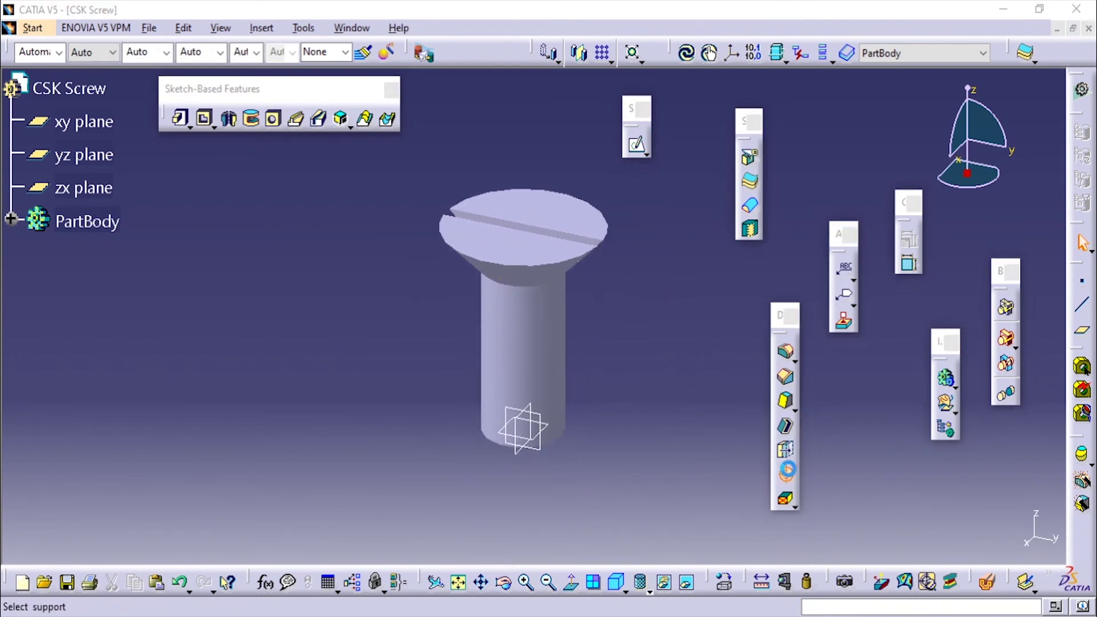
{"action": "left_click", "coordinate": [546, 385]}
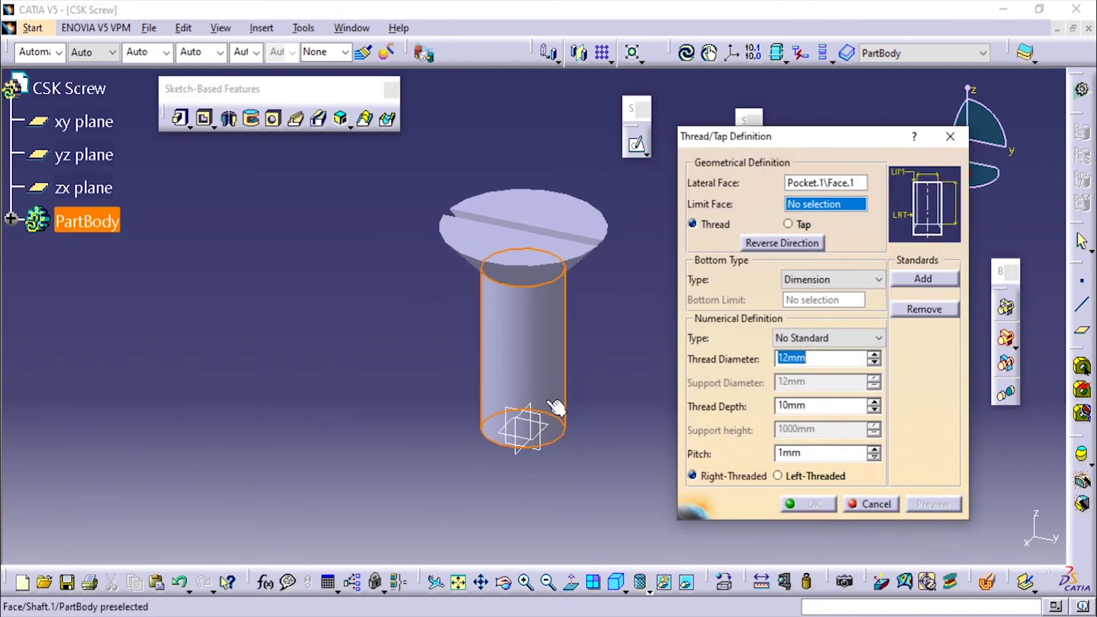
{"action": "key", "text": "alt+Tab"}
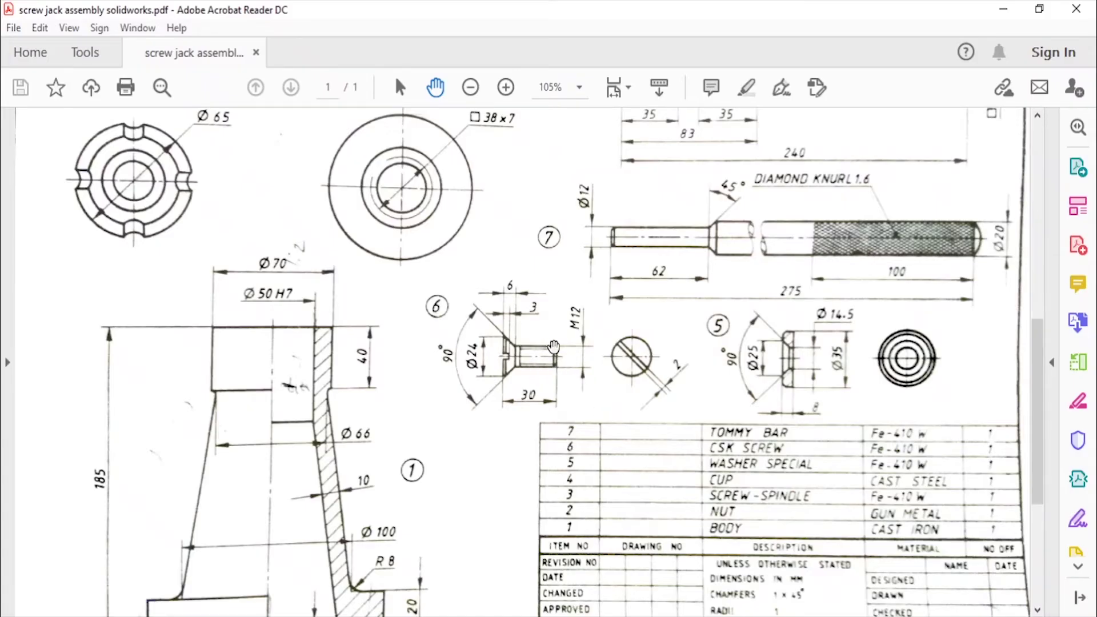
{"action": "key", "text": "alt+Tab"}
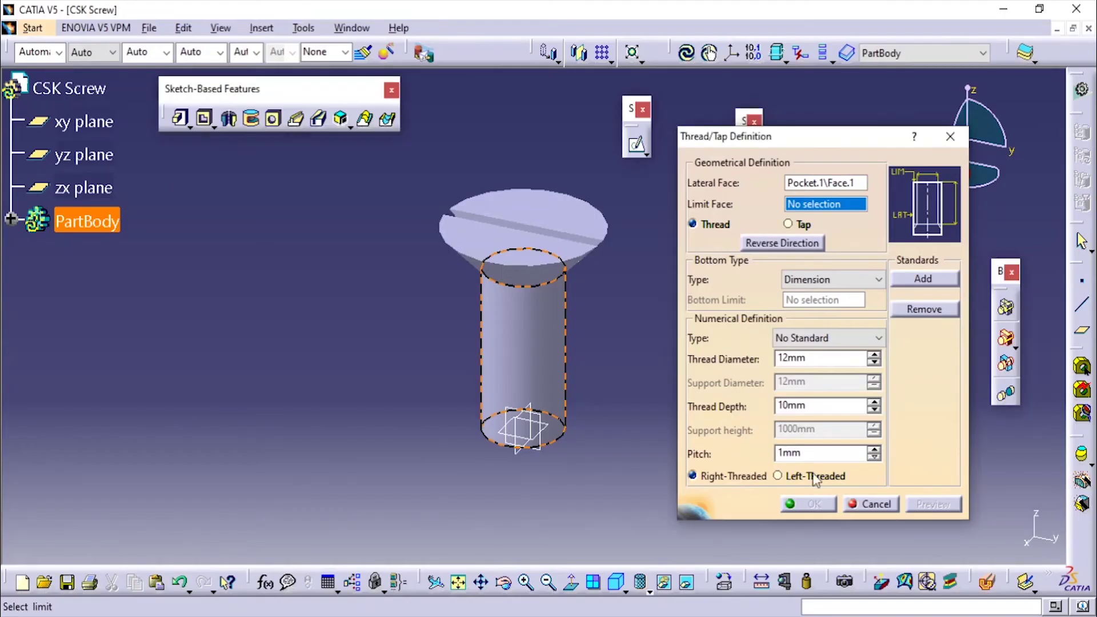
{"action": "left_click", "coordinate": [870, 503]}
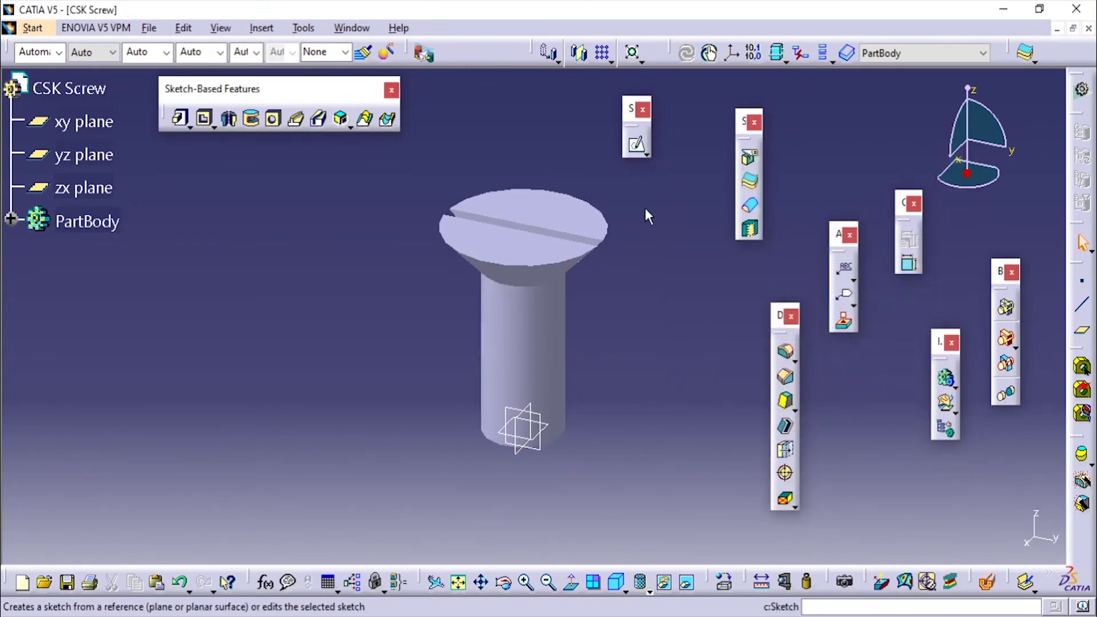
Chamfer the circular edge at the free end of the screw shank by 1 mm at 45 degrees.
{"action": "left_click", "coordinate": [785, 425]}
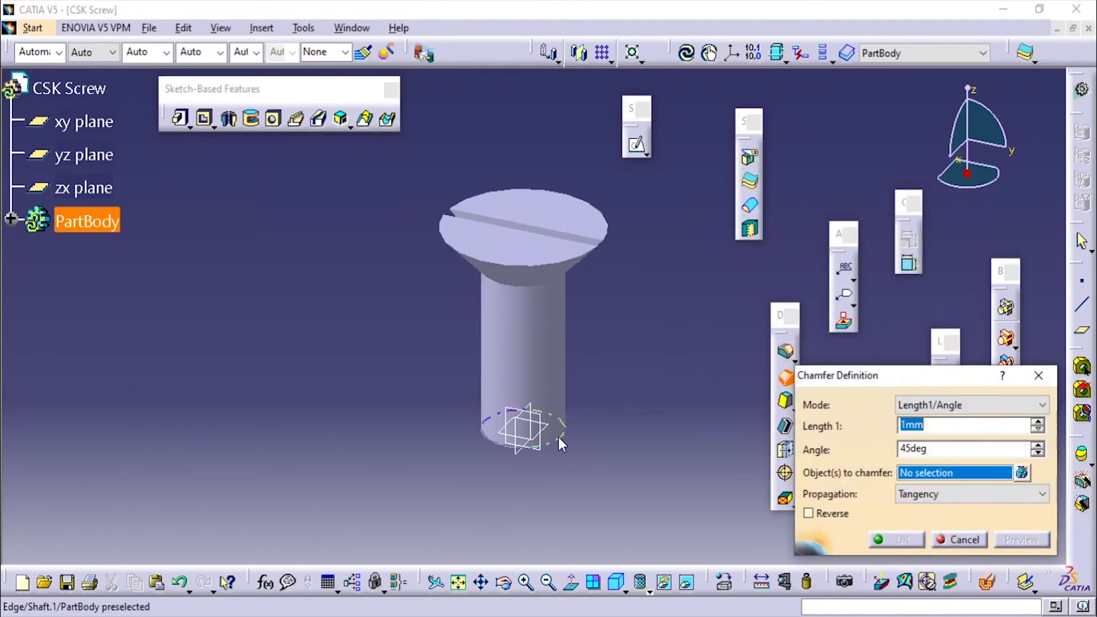
{"action": "left_click", "coordinate": [558, 437]}
{"action": "left_click", "coordinate": [876, 536]}
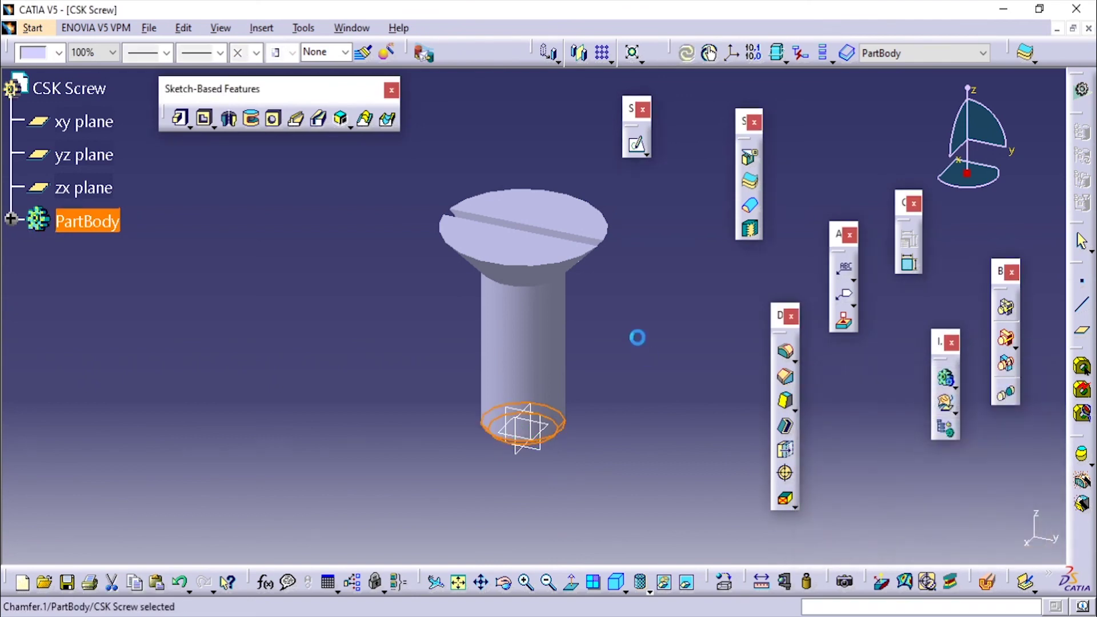
Add a right-handed 12 mm thread with 1 mm pitch to the shank's cylindrical face, limited by the xy plane, with Support Depth as bottom type.
{"action": "left_click", "coordinate": [786, 473]}
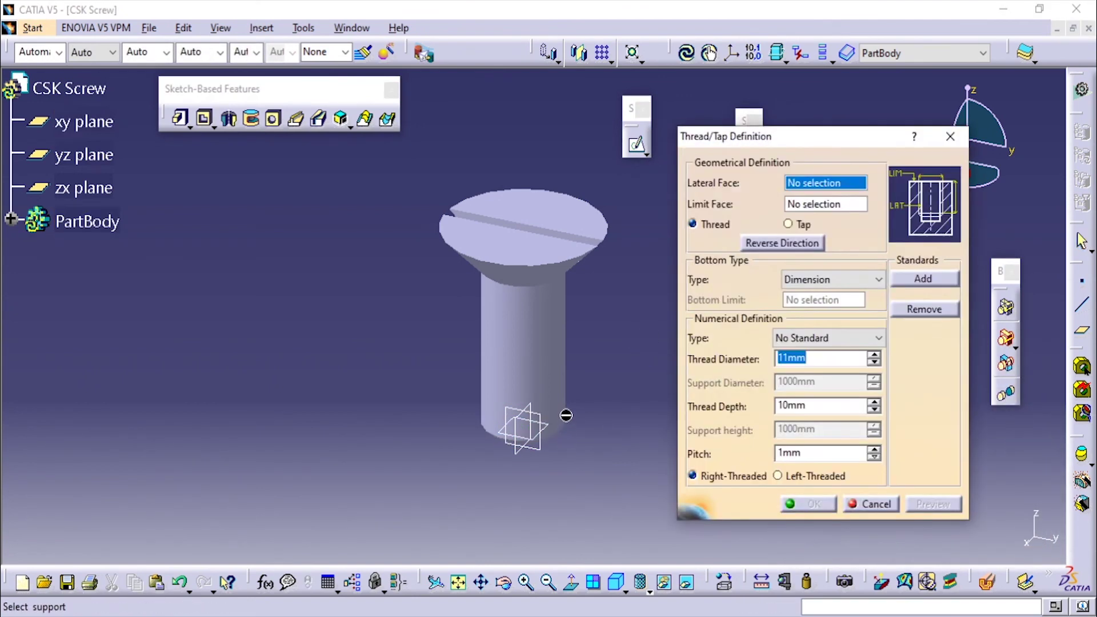
{"action": "left_click", "coordinate": [549, 341]}
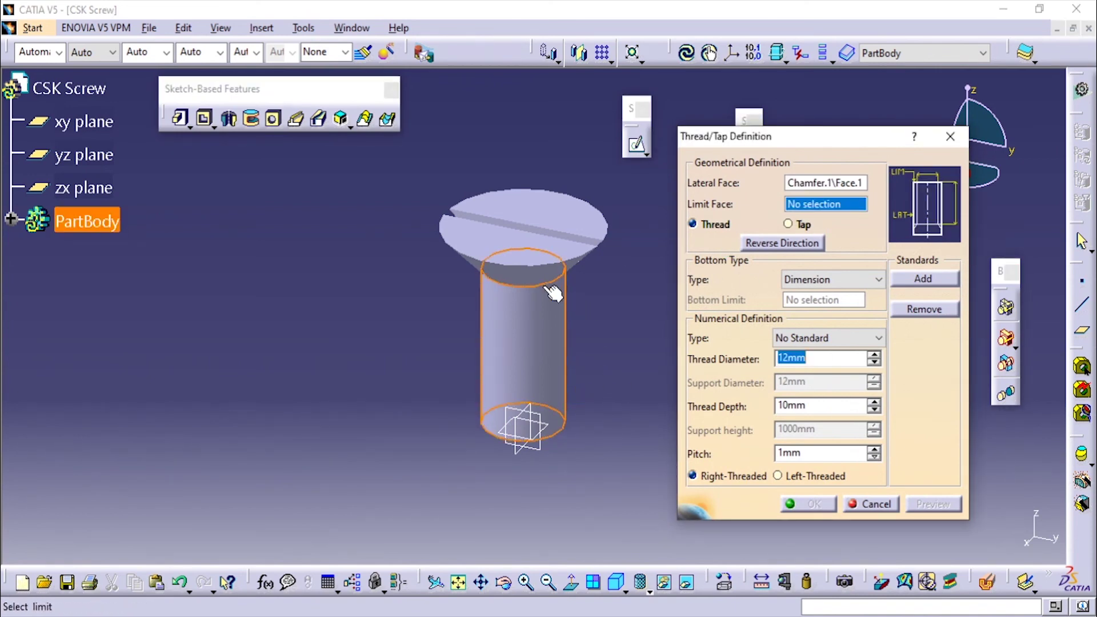
{"action": "middle_click_drag", "start_coordinate": [623, 423], "coordinate": [599, 365]}
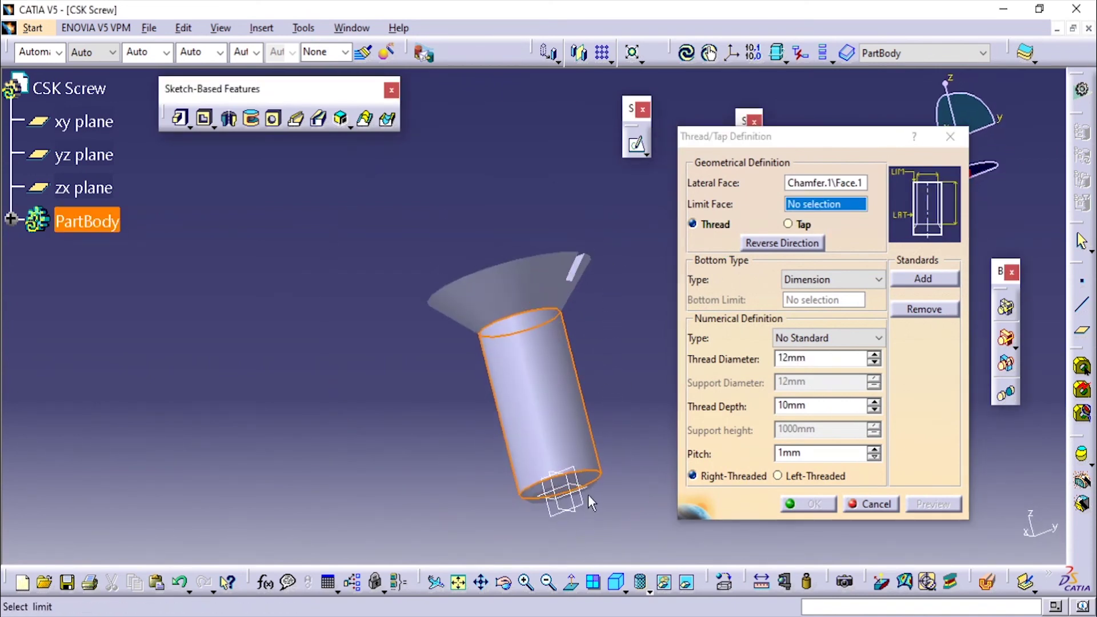
{"action": "left_click", "coordinate": [596, 386]}
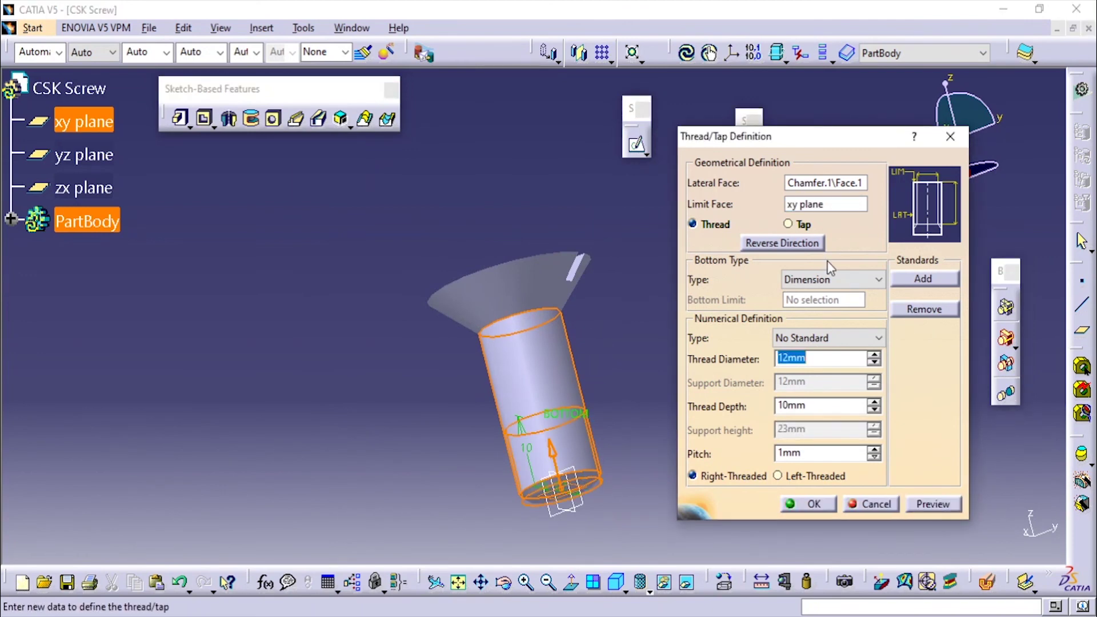
{"action": "left_click", "coordinate": [833, 280]}
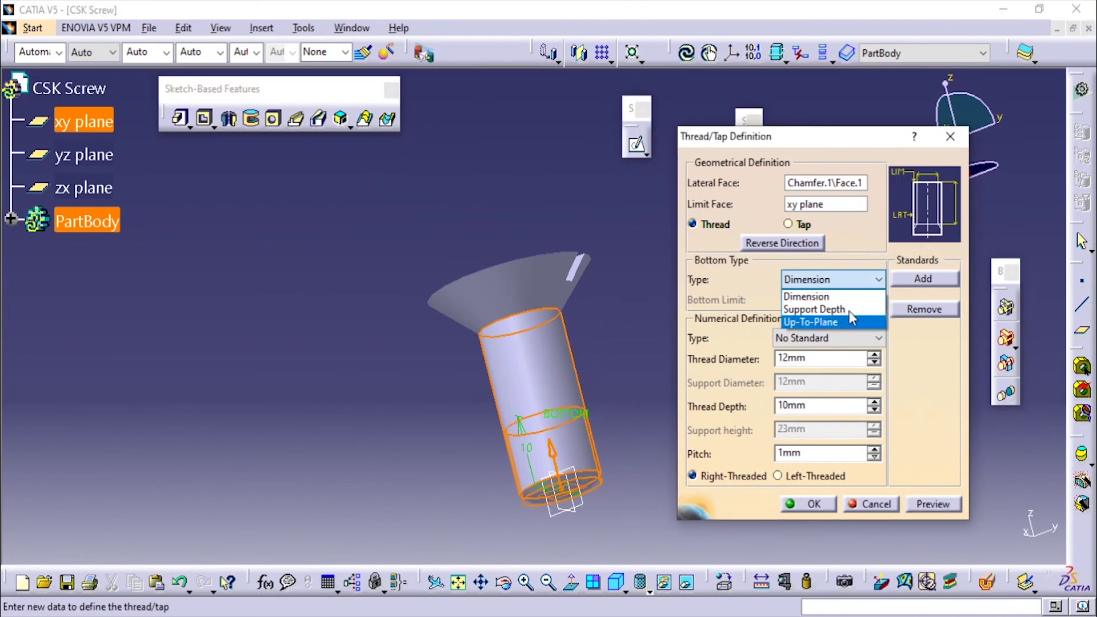
{"action": "left_click", "coordinate": [829, 309]}
{"action": "middle_click_drag", "start_coordinate": [559, 220], "coordinate": [583, 309]}
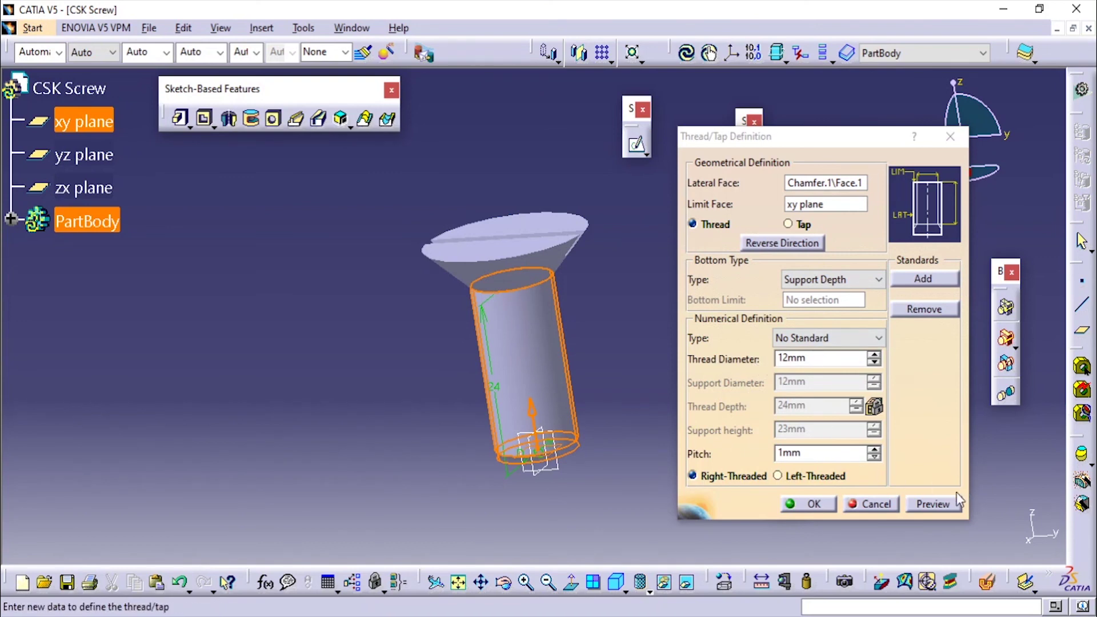
{"action": "left_click", "coordinate": [937, 506]}
{"action": "left_click", "coordinate": [809, 508]}
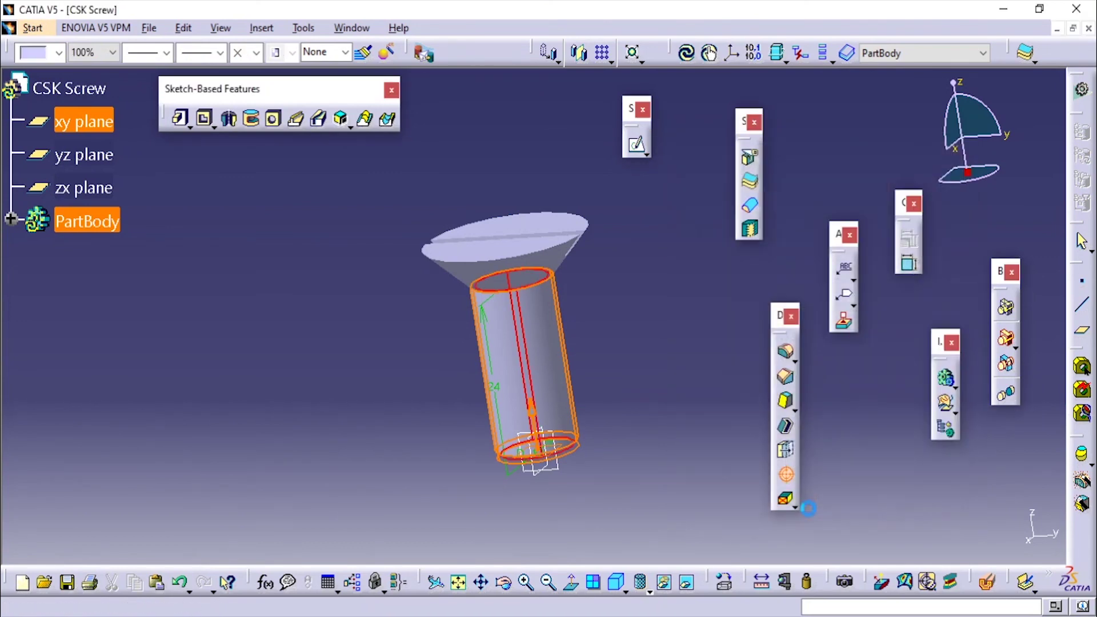
Apply the Fe-410 W material from the material library to the whole CSK Screw part.
{"action": "left_click", "coordinate": [68, 88]}
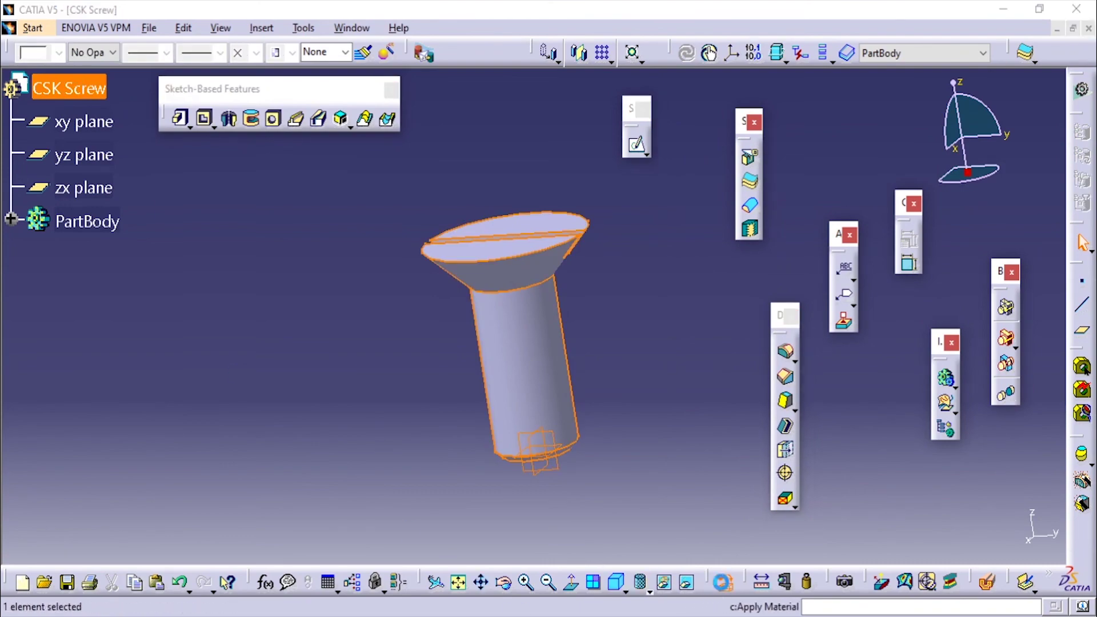
{"action": "left_click", "coordinate": [724, 582]}
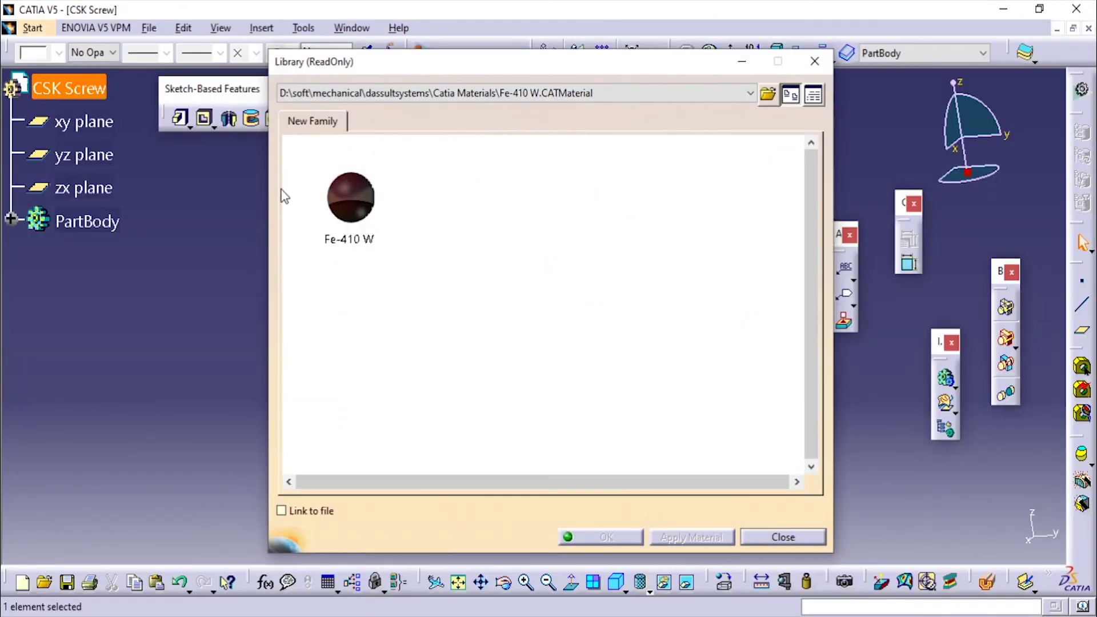
{"action": "left_click", "coordinate": [326, 198]}
{"action": "left_click", "coordinate": [692, 537]}
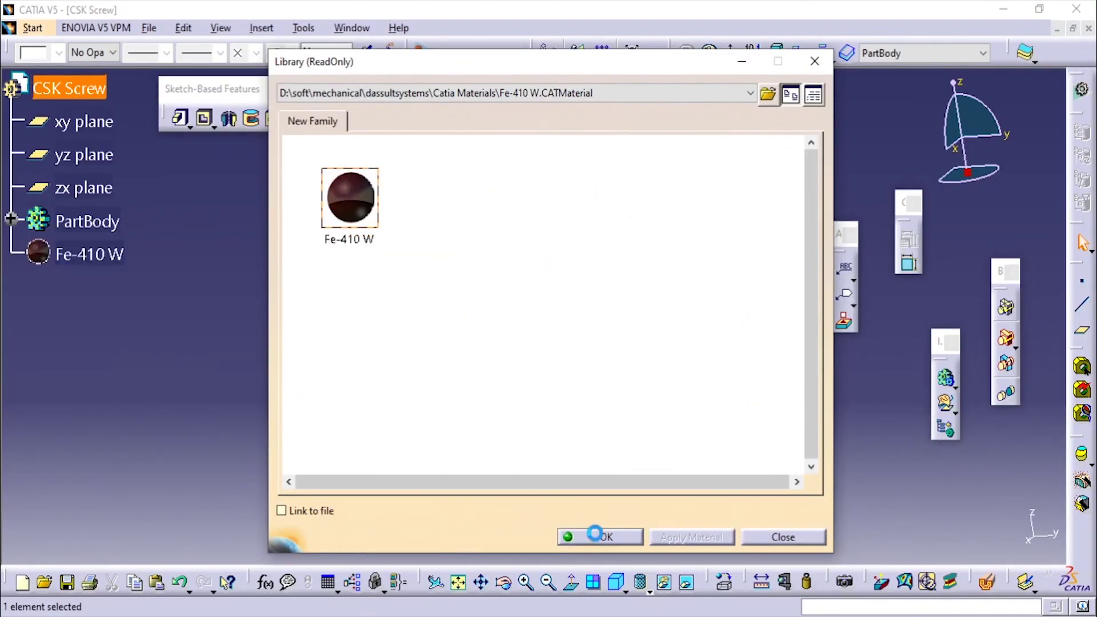
{"action": "left_click", "coordinate": [597, 537]}
{"action": "mouse_move", "coordinate": [589, 221]}
{"action": "middle_mouse_down"}
{"action": "mouse_move", "coordinate": [578, 174]}
{"action": "mouse_move", "coordinate": [578, 297]}
{"action": "mouse_move", "coordinate": [601, 223]}
{"action": "middle_mouse_up"}
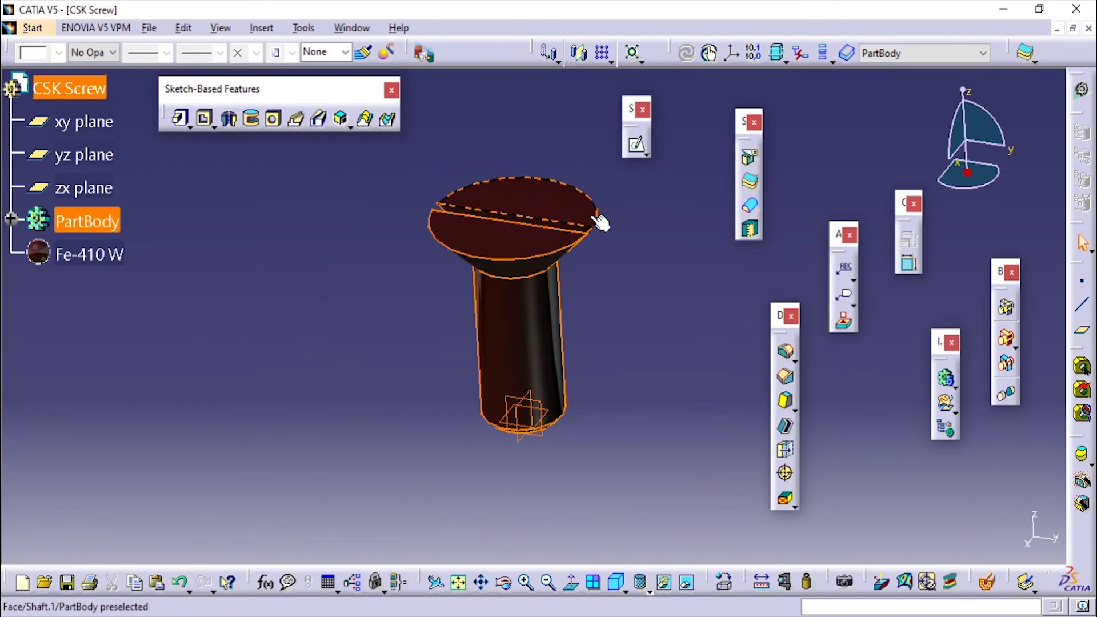